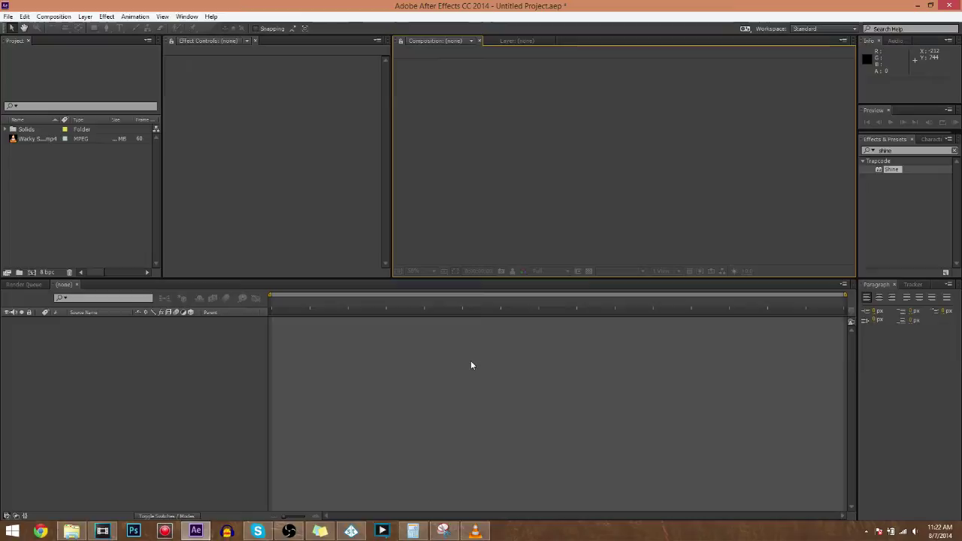
Step: Review the gameplay video in the player, checking the section around 1:46–1:54
left_click(475, 532)
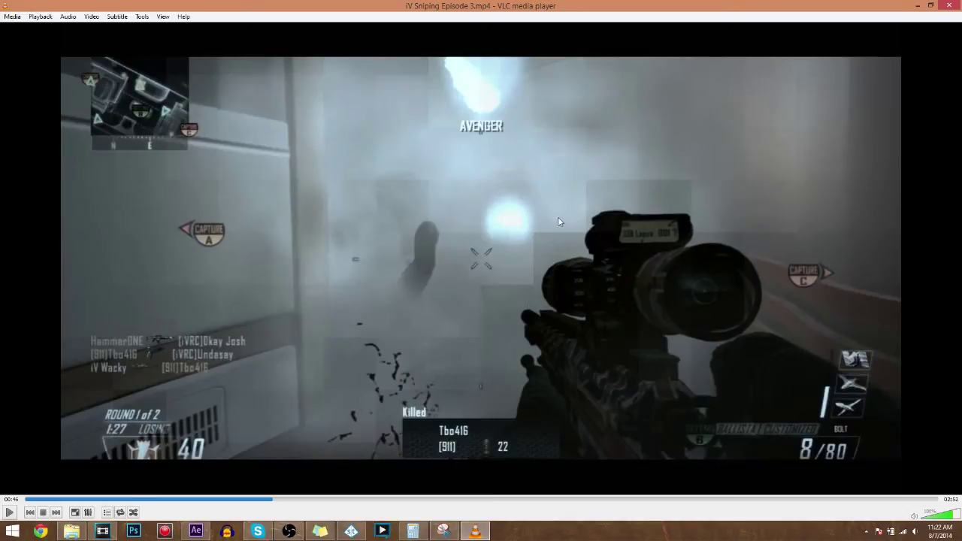
left_click(9, 513)
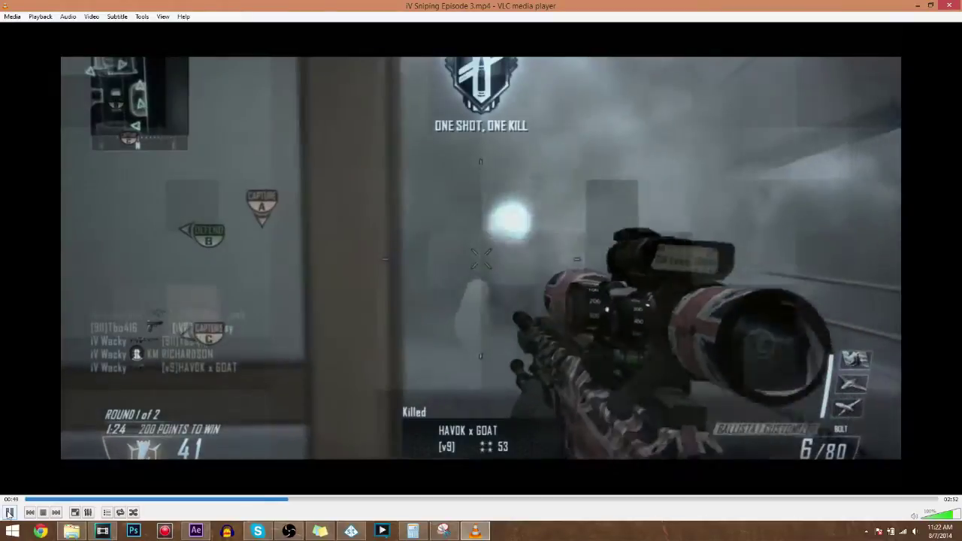
left_click(9, 513)
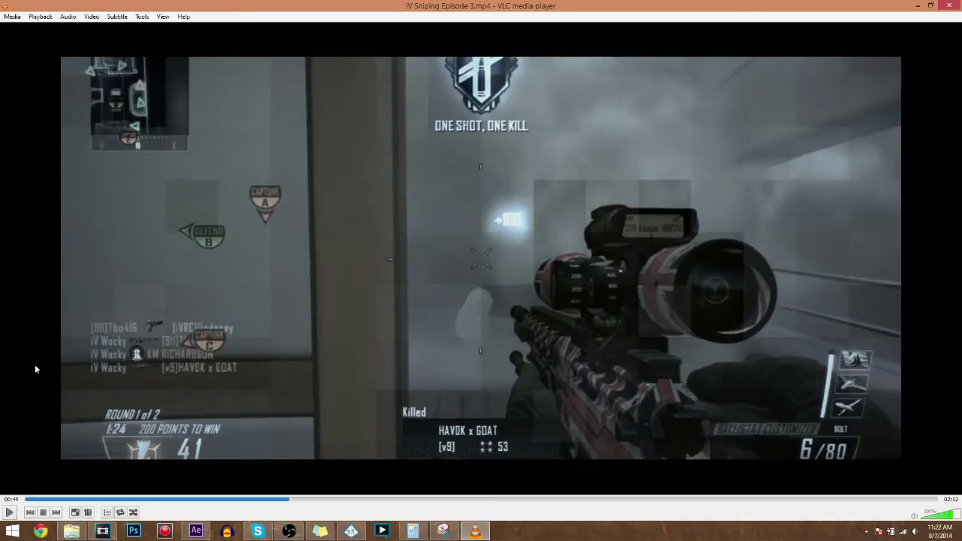
left_click(9, 514)
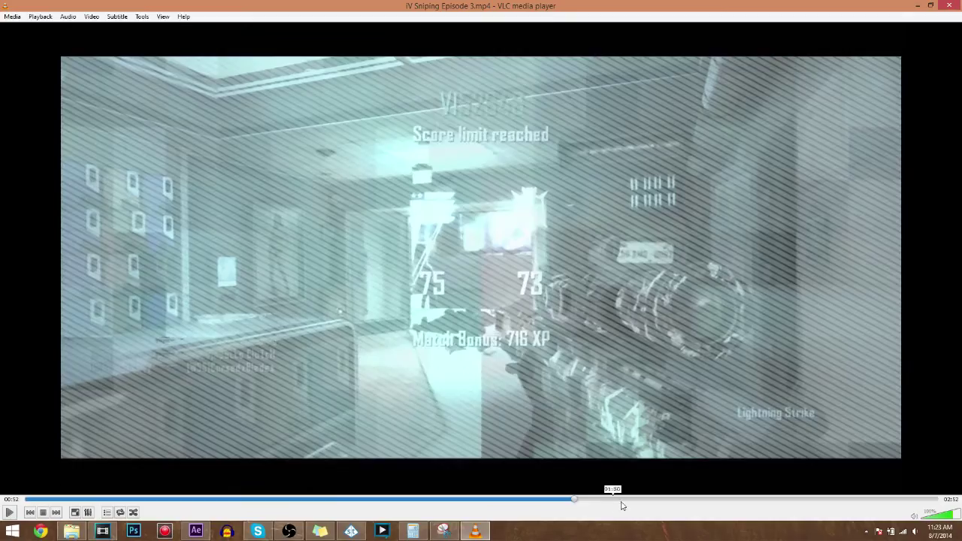
left_click(628, 500)
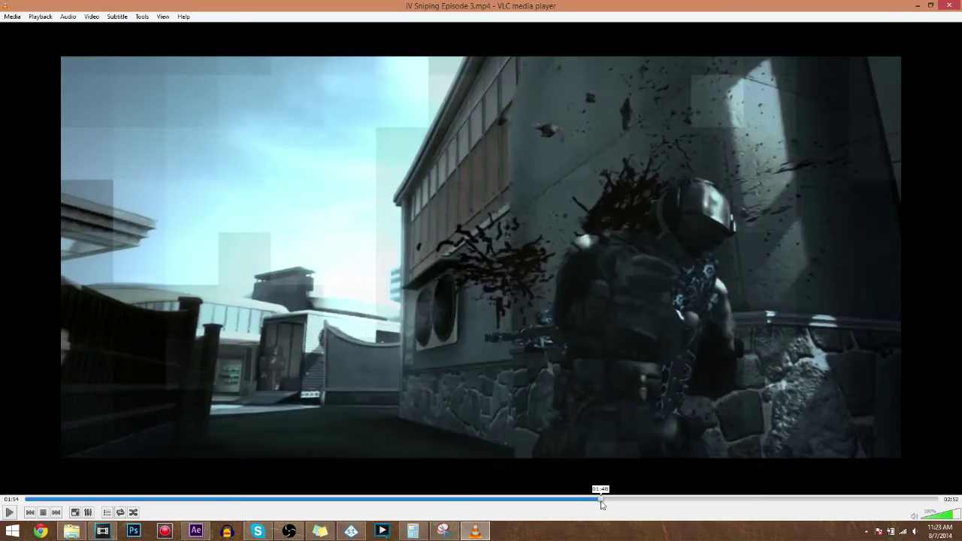
left_click(599, 500)
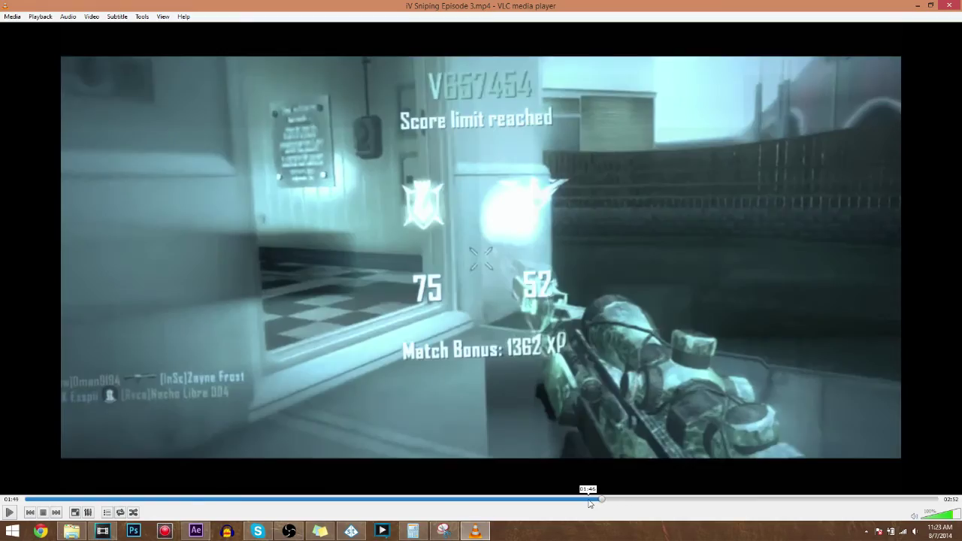
left_click(589, 500)
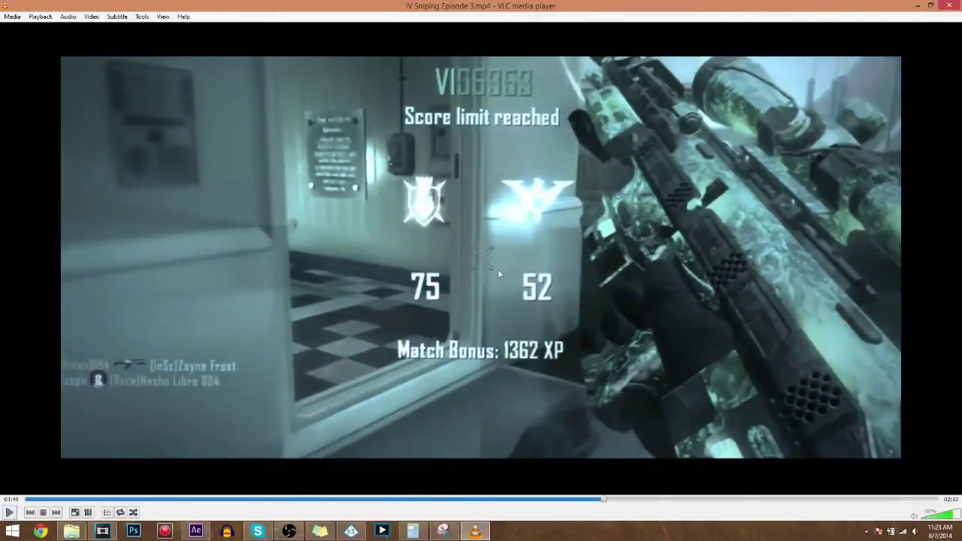
left_click(918, 5)
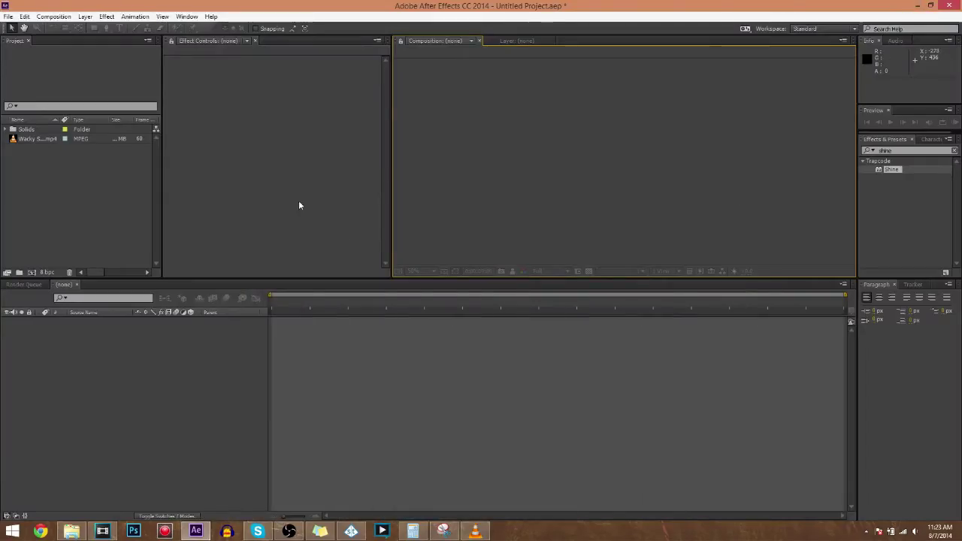
Step: Make a Wacky Smoke composition, trim the clip's start at about 4 seconds, and enable Time Remap
left_click(60, 215)
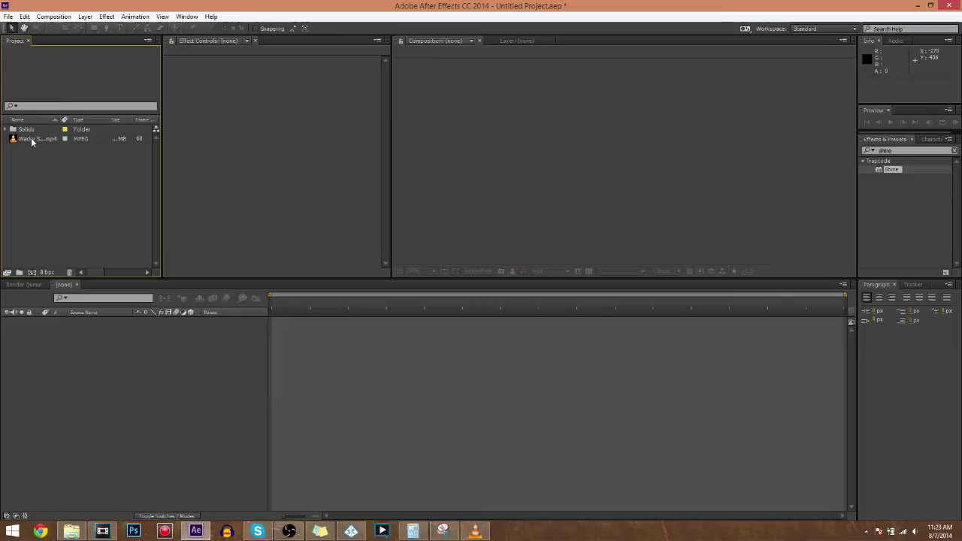
left_click_drag(31, 139, 31, 273)
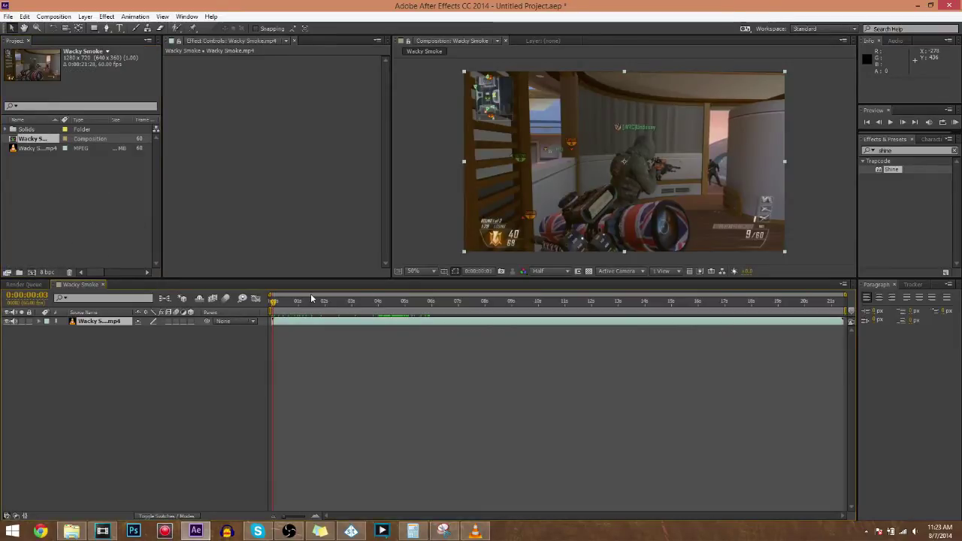
left_click_drag(313, 297, 368, 290)
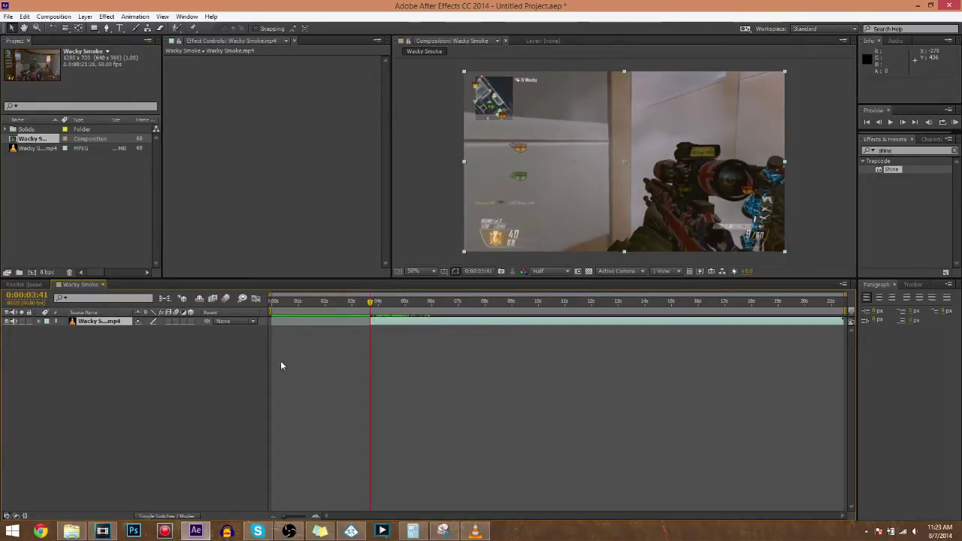
left_click_drag(272, 321, 351, 325)
key("ctrl+alt+t")
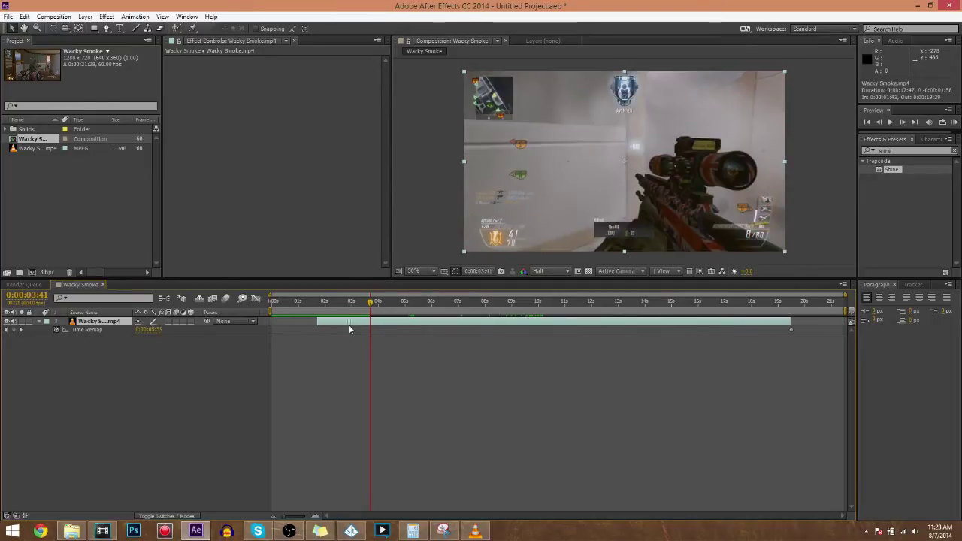
left_click(321, 301)
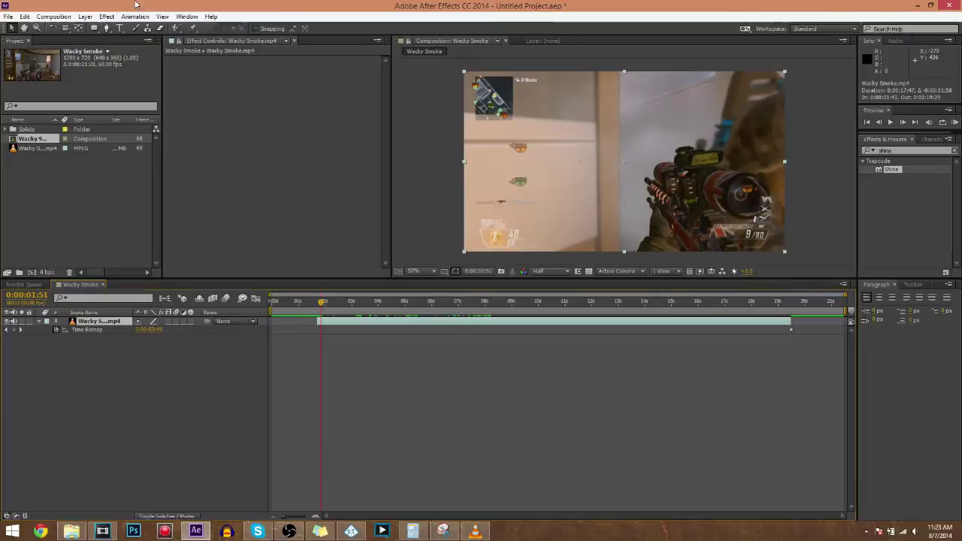
Step: Add a new Adjustment Layer 2 above the Wacky Smoke gameplay clip via Layer > New
left_click(85, 17)
mouse_move(98, 27)
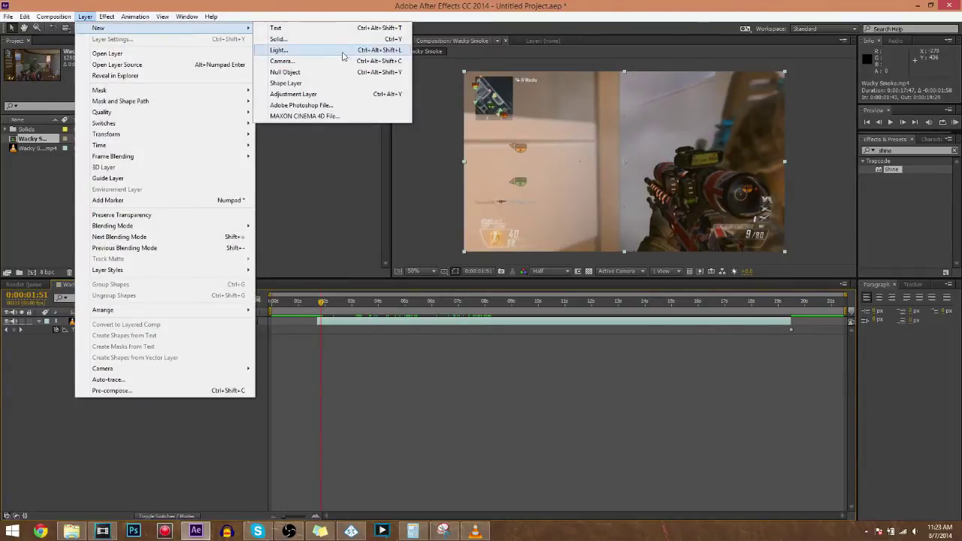
left_click(333, 94)
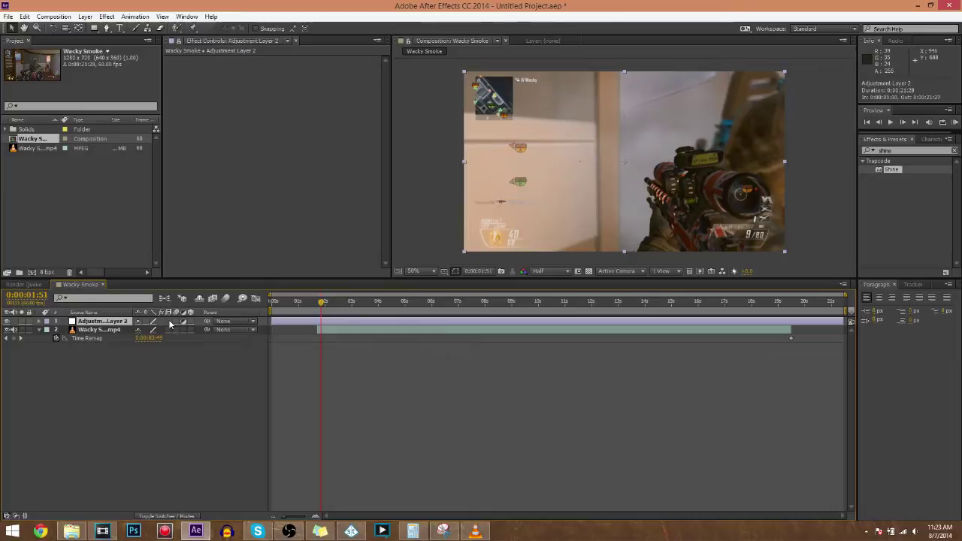
left_click(105, 330)
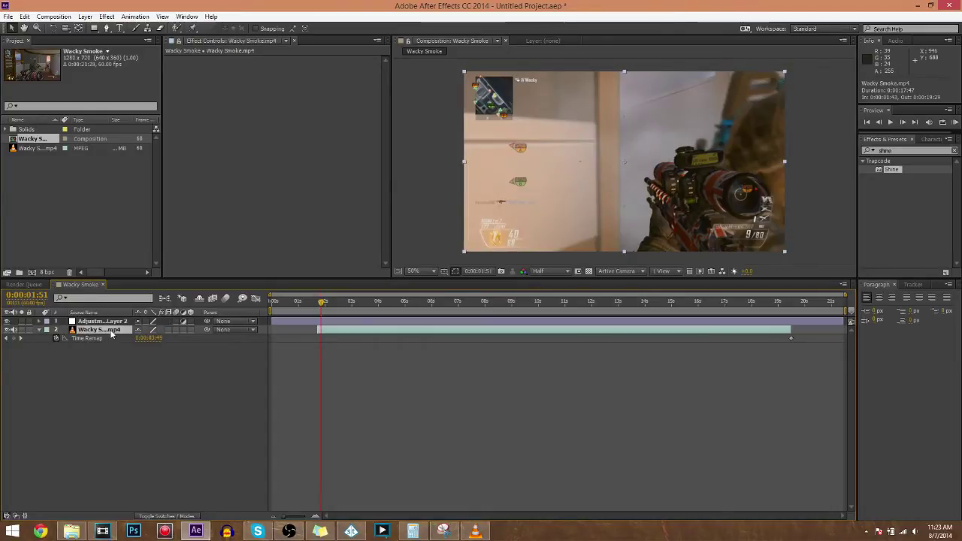
left_click(76, 321)
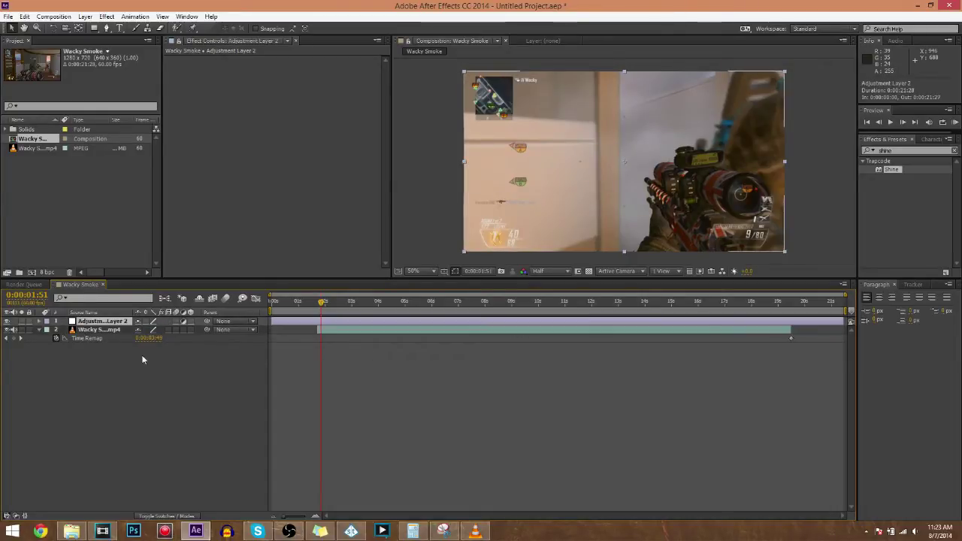
left_click(876, 150)
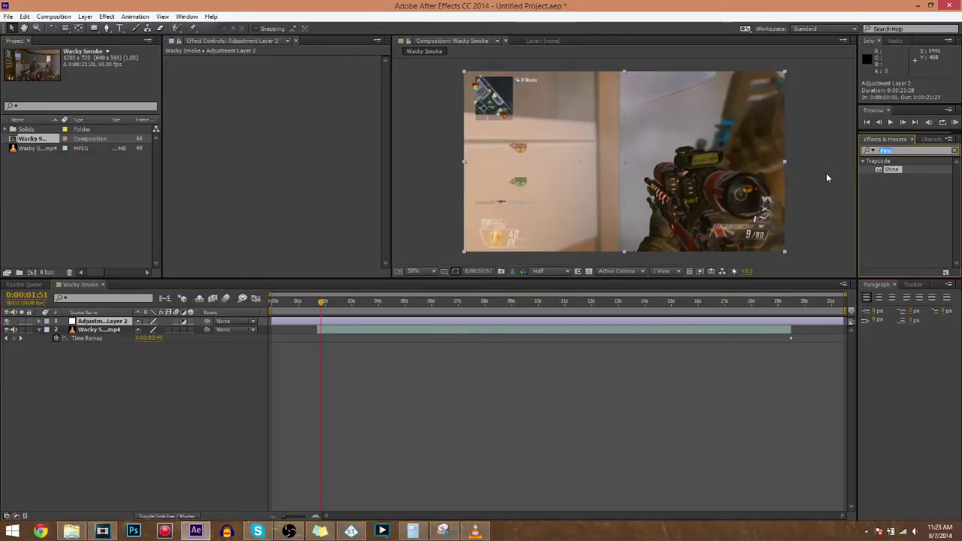
Step: Search Effects & Presets for 'mosai' and apply Mosaic to the adjustment layer
key("BackSpace")
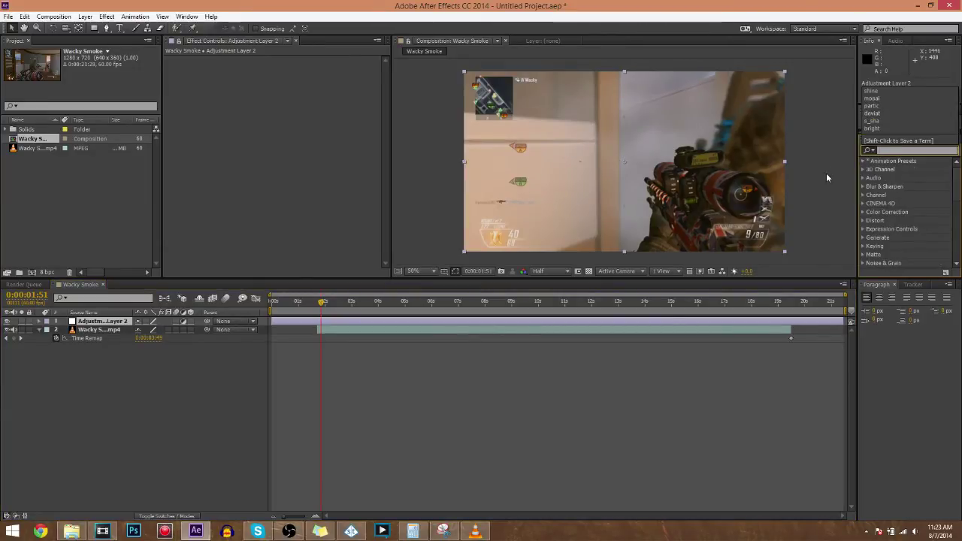
type("mosai")
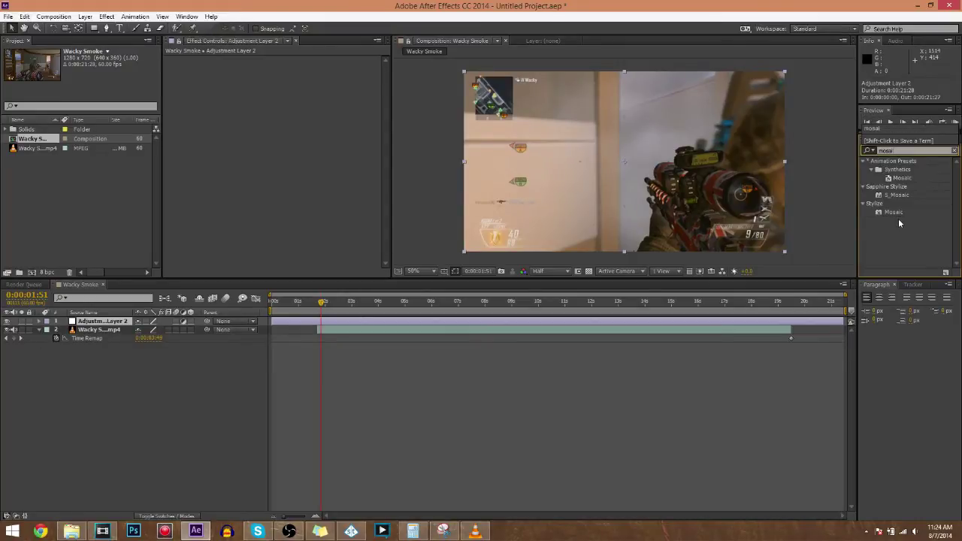
left_click(898, 219)
left_click_drag(893, 215, 189, 108)
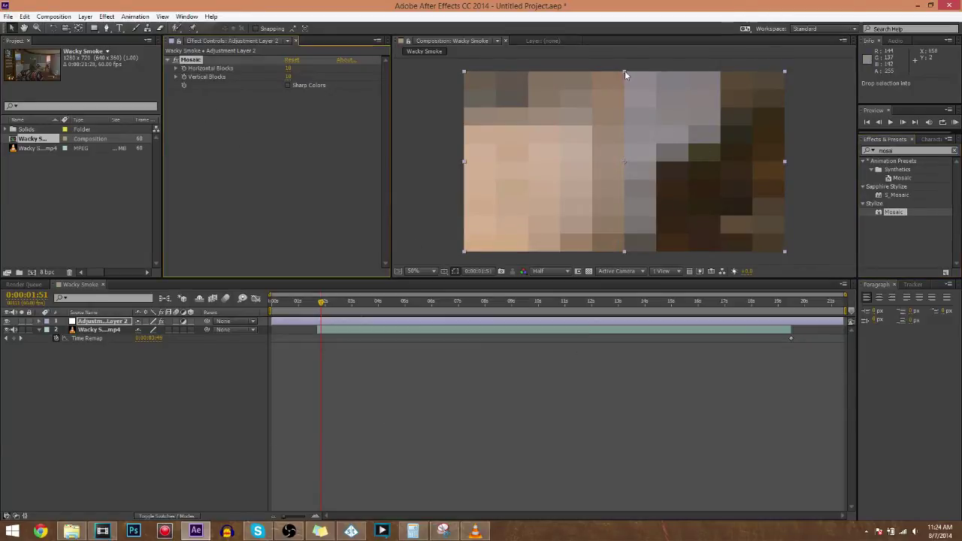
Step: Compare the mosaic on and off, then lower the adjustment layer's Opacity to 32%
left_click(2, 342)
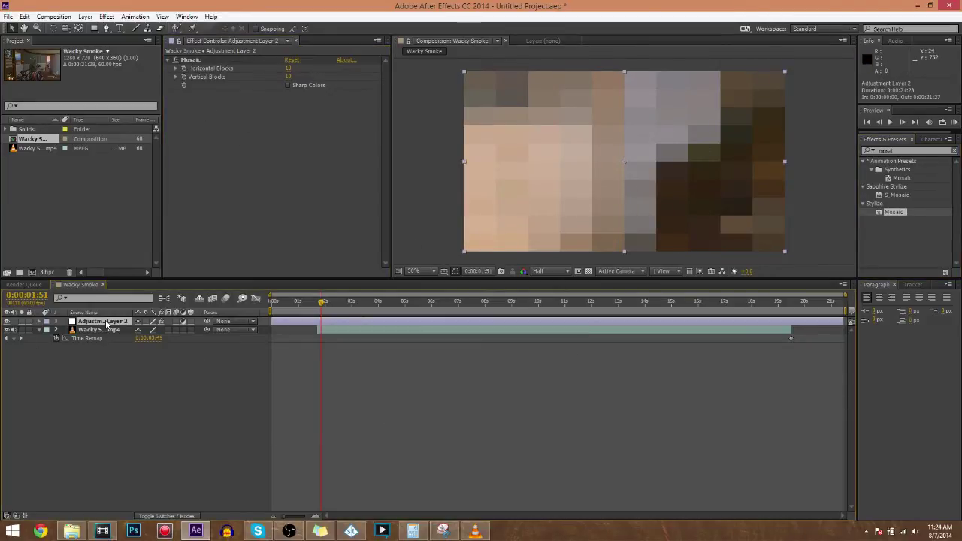
left_click(6, 321)
left_click(6, 321)
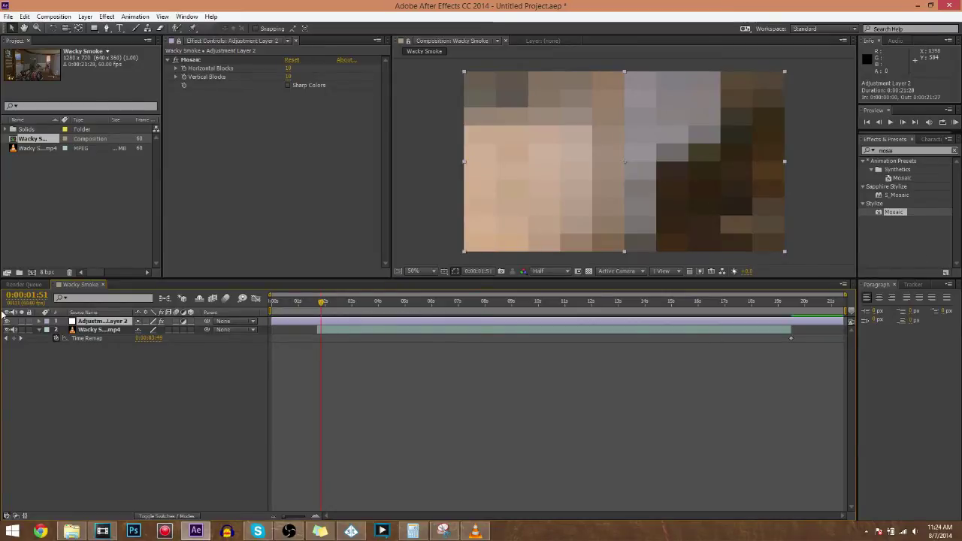
left_click(39, 321)
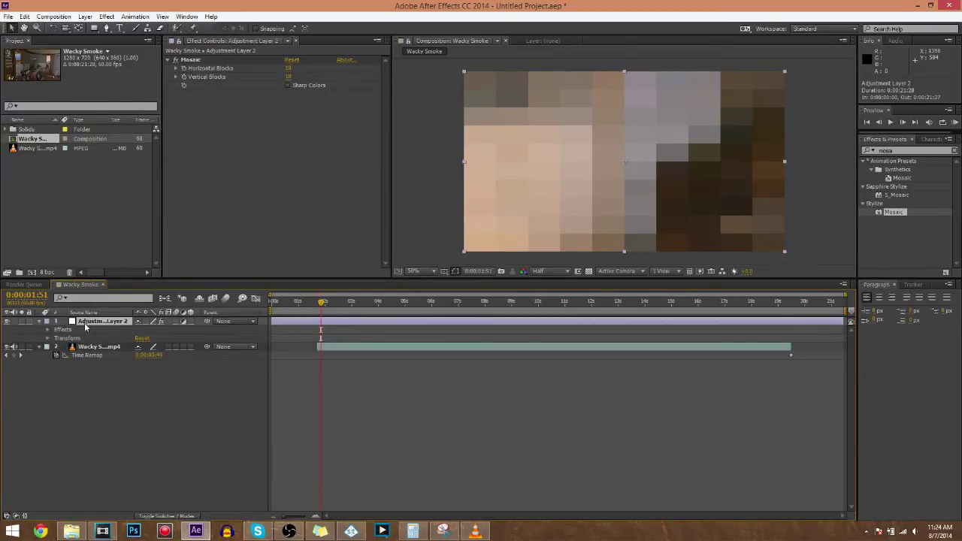
key("t")
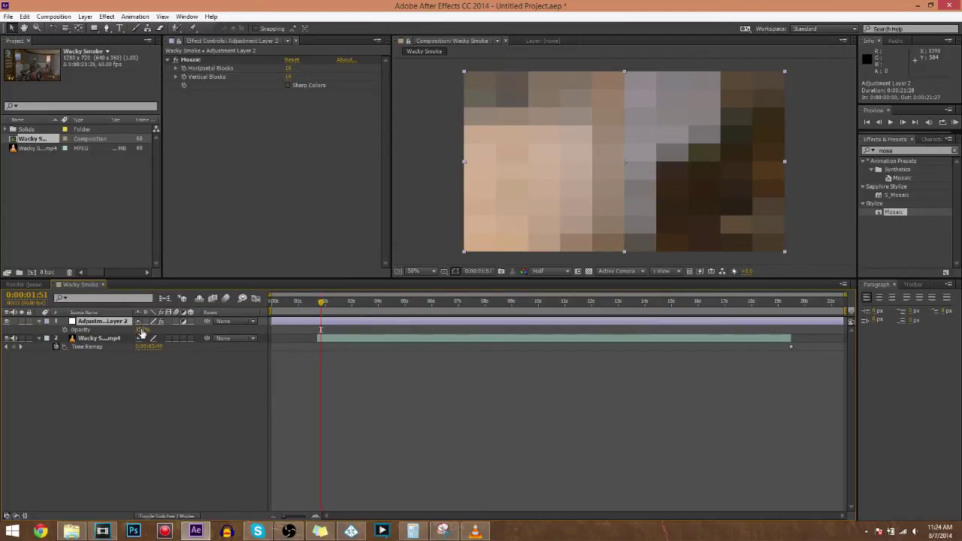
left_click_drag(142, 333, 110, 334)
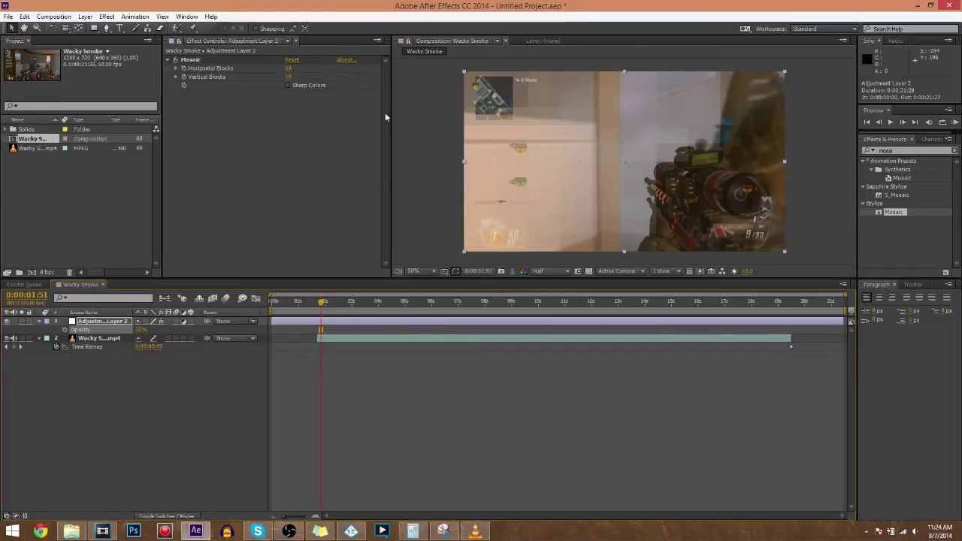
Step: Set Mosaic to 16 horizontal and 9 vertical blocks
left_click(290, 69)
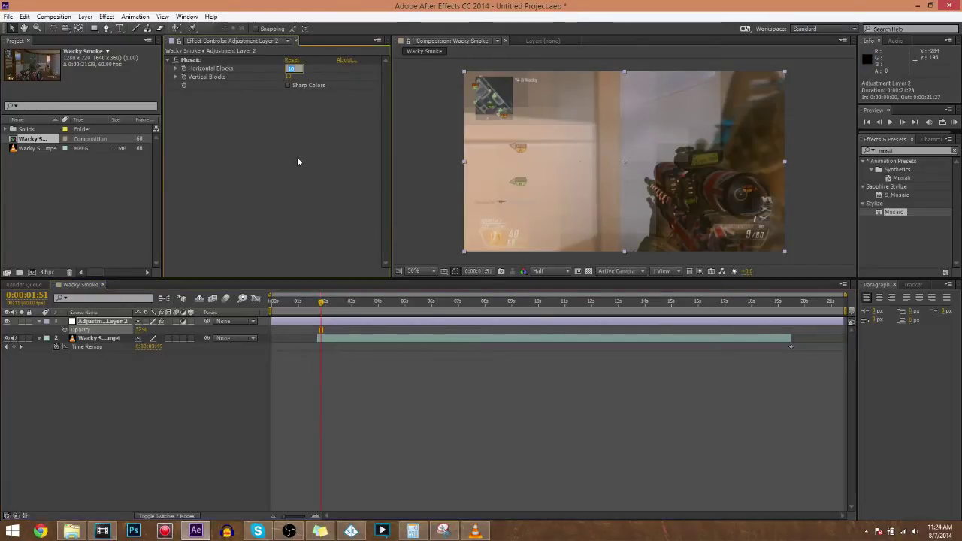
type("16")
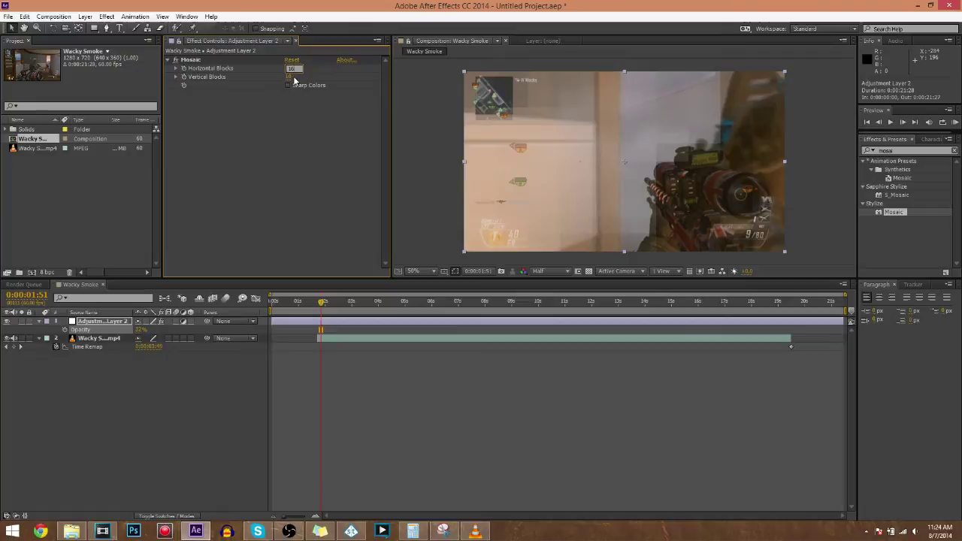
key("Tab")
key("Return")
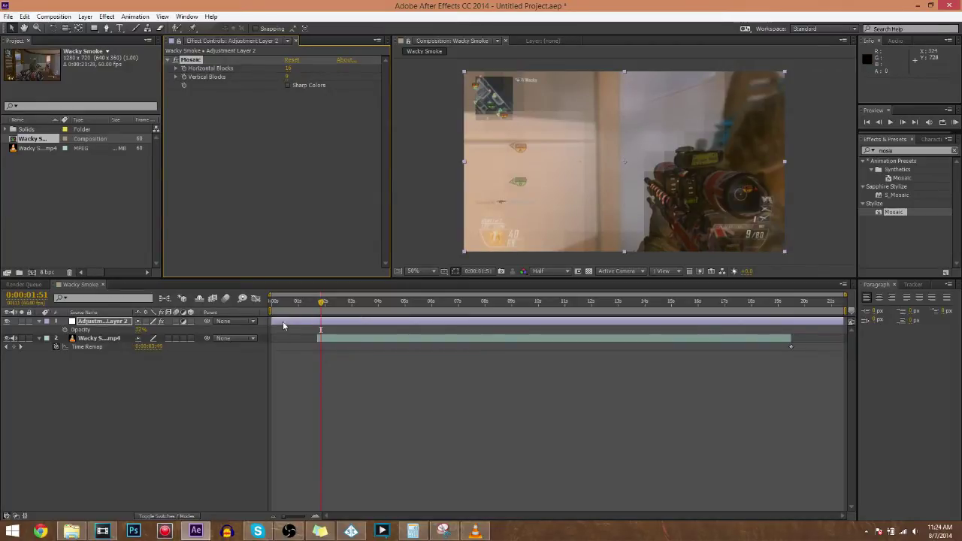
Step: Add a 0% Opacity keyframe around 0:00:03:17 so the mosaic fades out
left_click(317, 306)
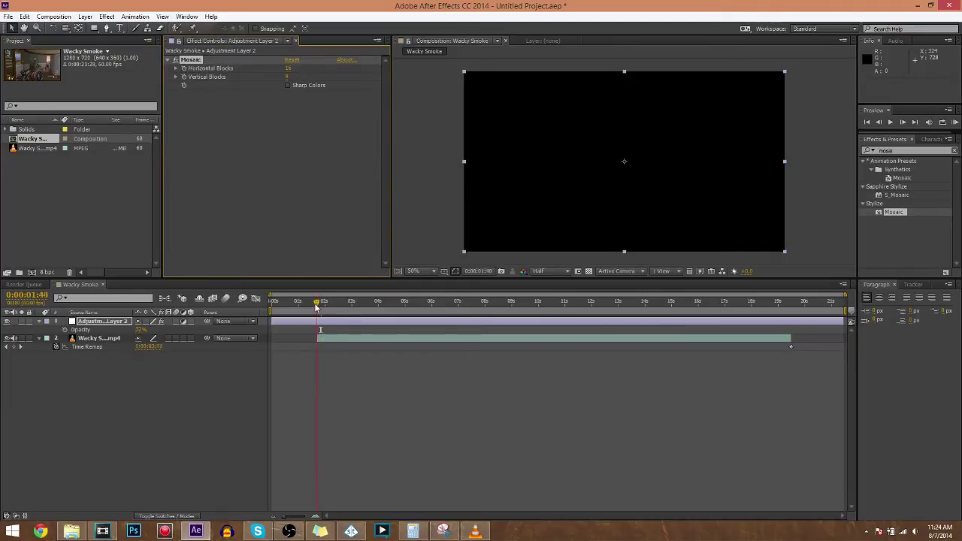
left_click(320, 303)
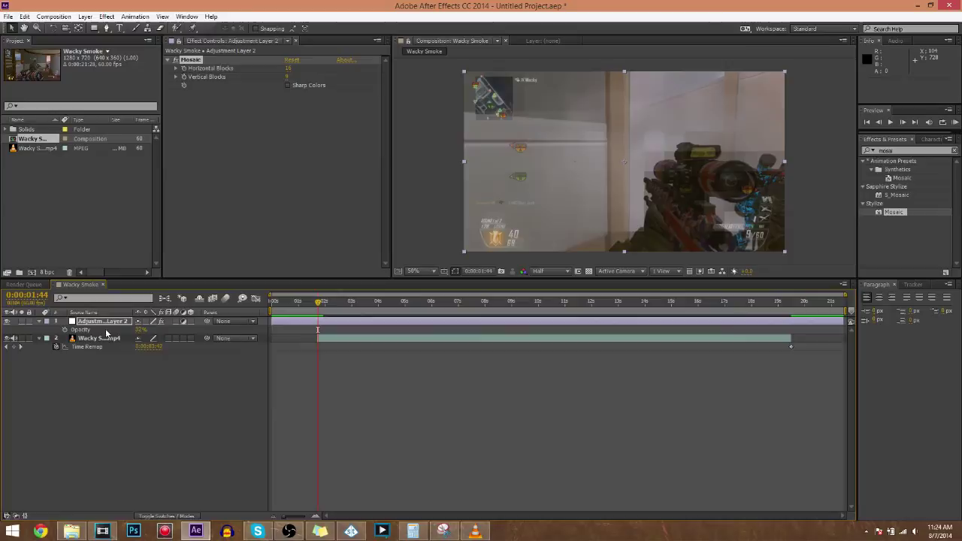
left_click(79, 330)
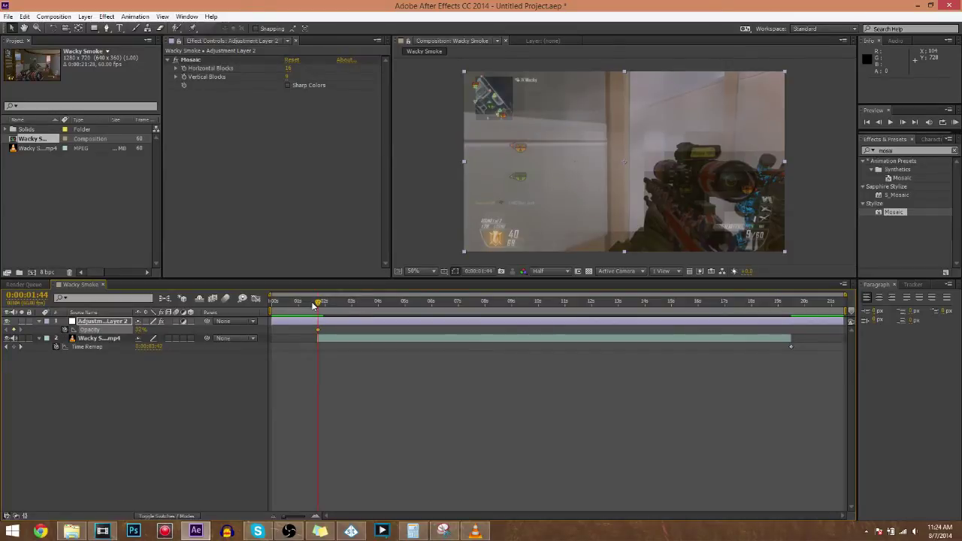
left_click_drag(317, 304, 358, 310)
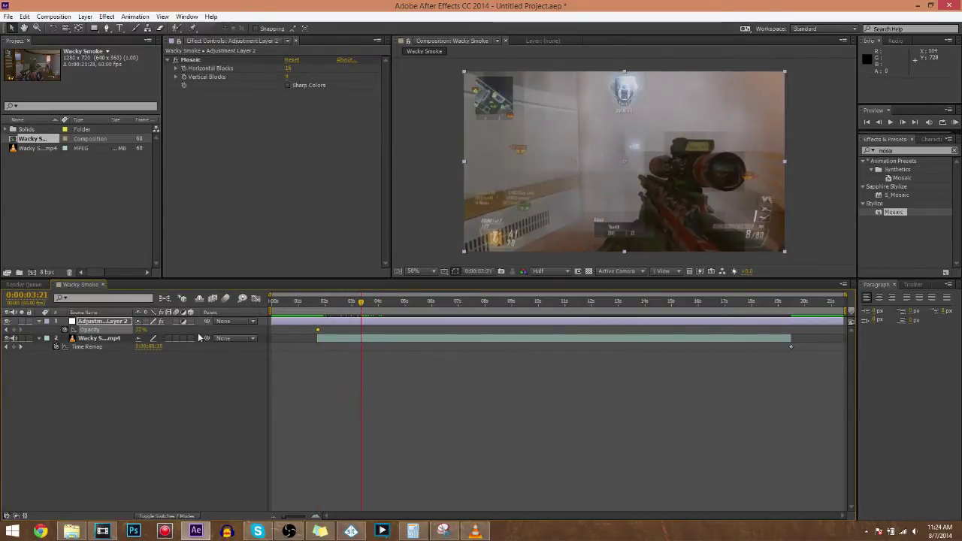
left_click(141, 330)
type("0")
key("Return")
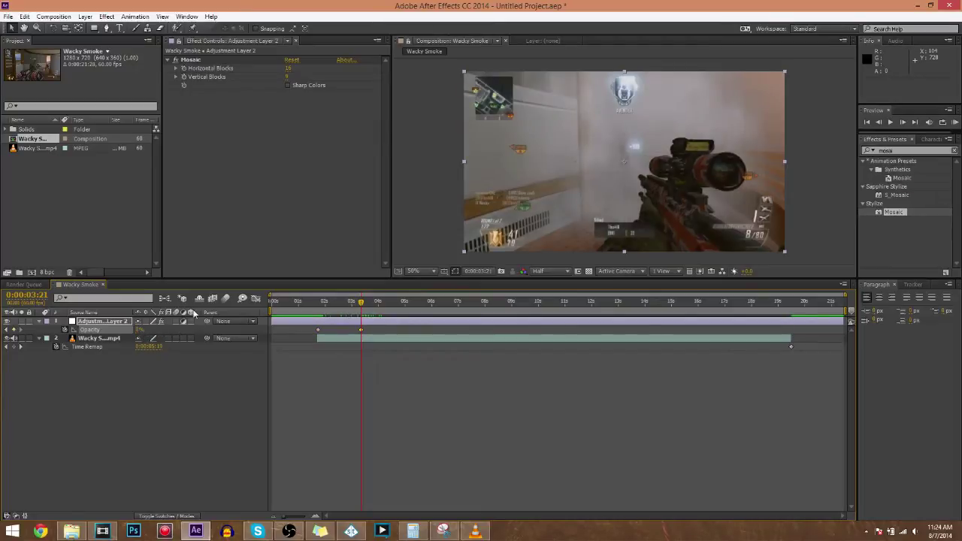
Step: Preview the mosaic fade from its start
left_click_drag(360, 306, 318, 310)
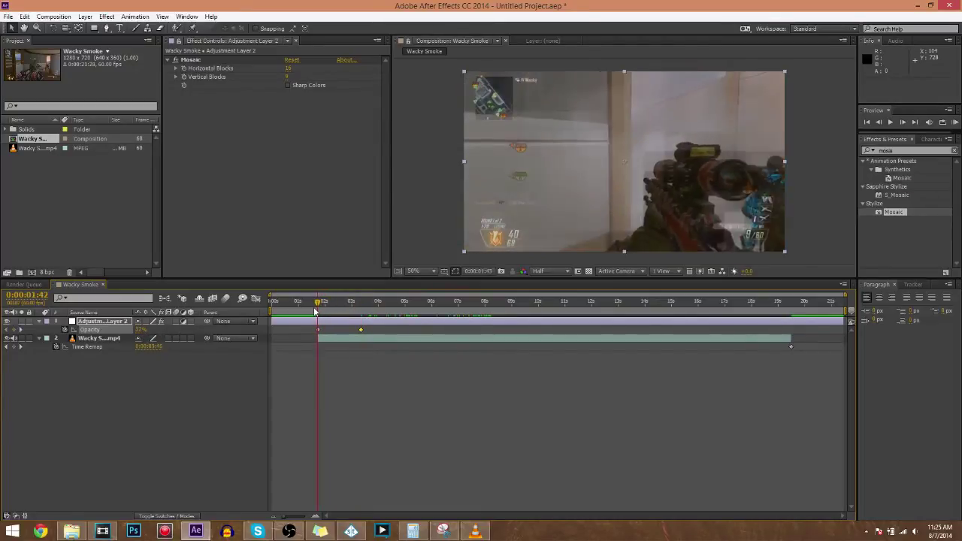
left_click(891, 121)
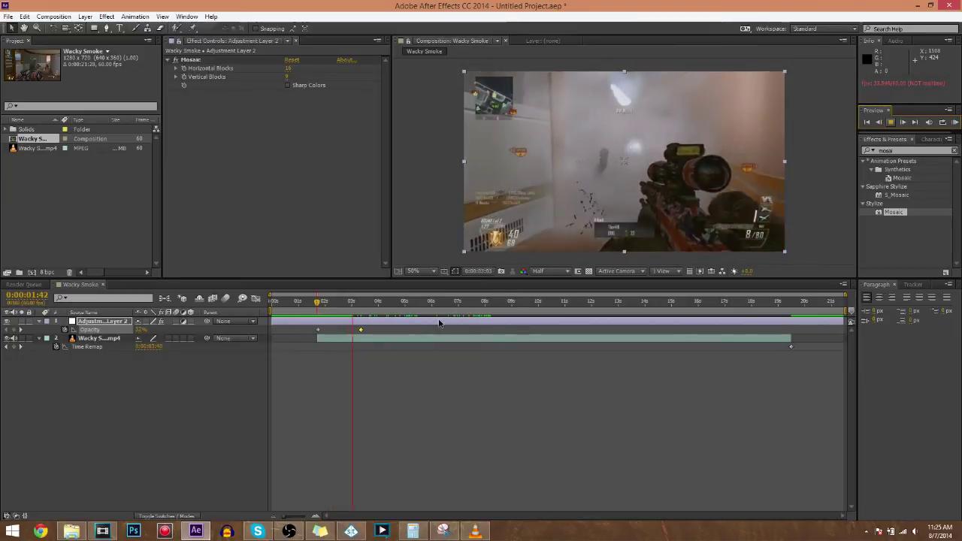
key("space")
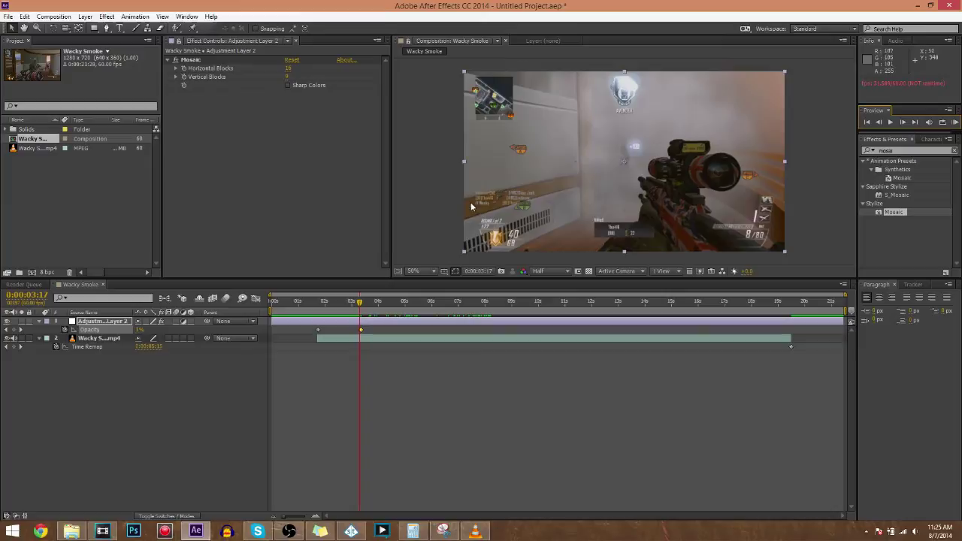
Step: Step frame by frame to the sniper shot at 0:00:07:54 and select the Wacky Smoke.mp4 layer
left_click_drag(361, 308, 497, 311)
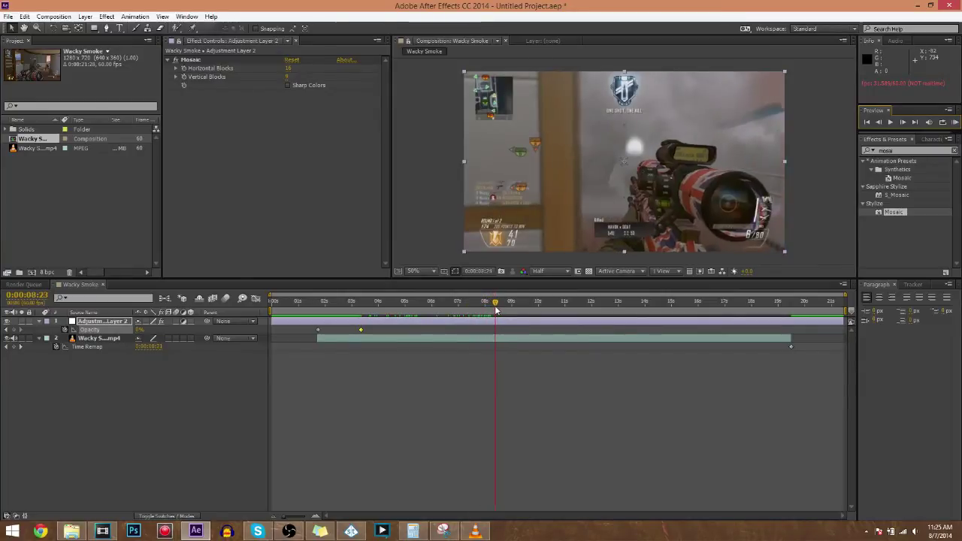
left_click_drag(497, 308, 493, 305)
left_click(881, 122)
left_click(882, 122)
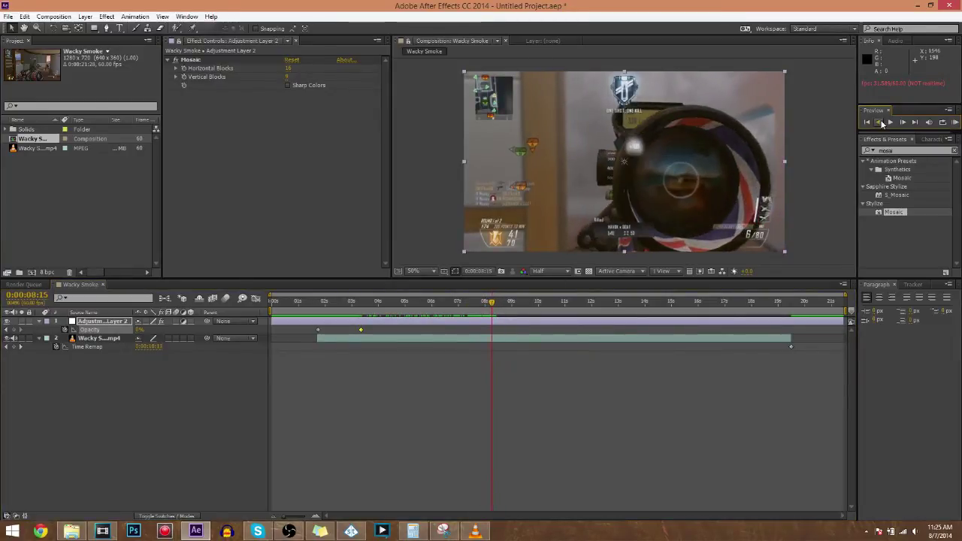
left_click(881, 121)
left_click(881, 121)
left_click(881, 121)
left_click(881, 121)
left_click(881, 122)
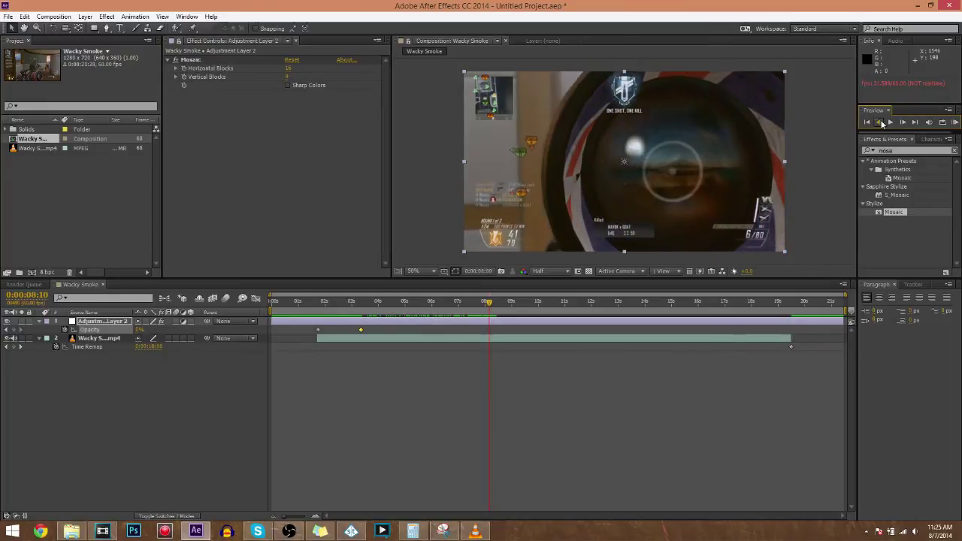
left_click(881, 122)
left_click(882, 122)
left_click(881, 122)
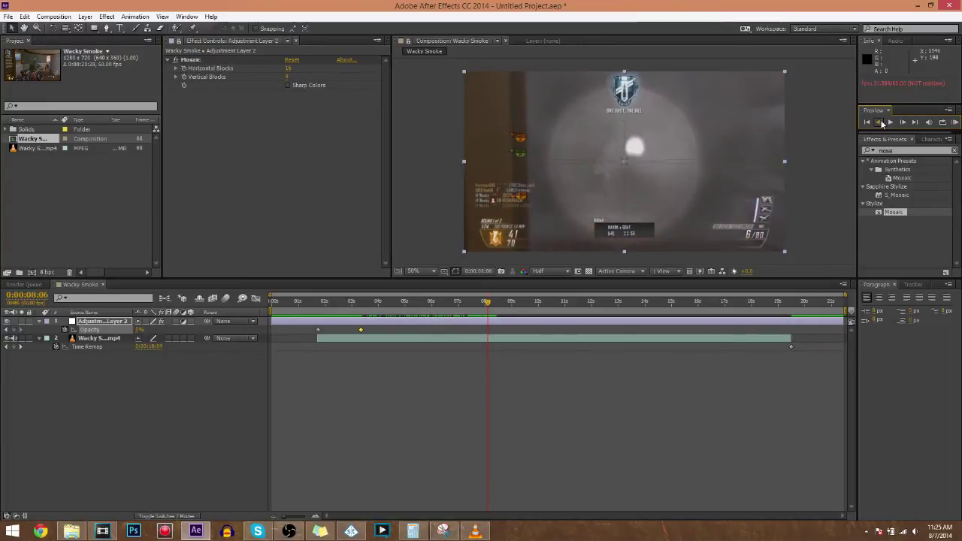
left_click(881, 122)
left_click(881, 122)
left_click(882, 122)
left_click(881, 122)
left_click(882, 121)
left_click(881, 122)
left_click(881, 122)
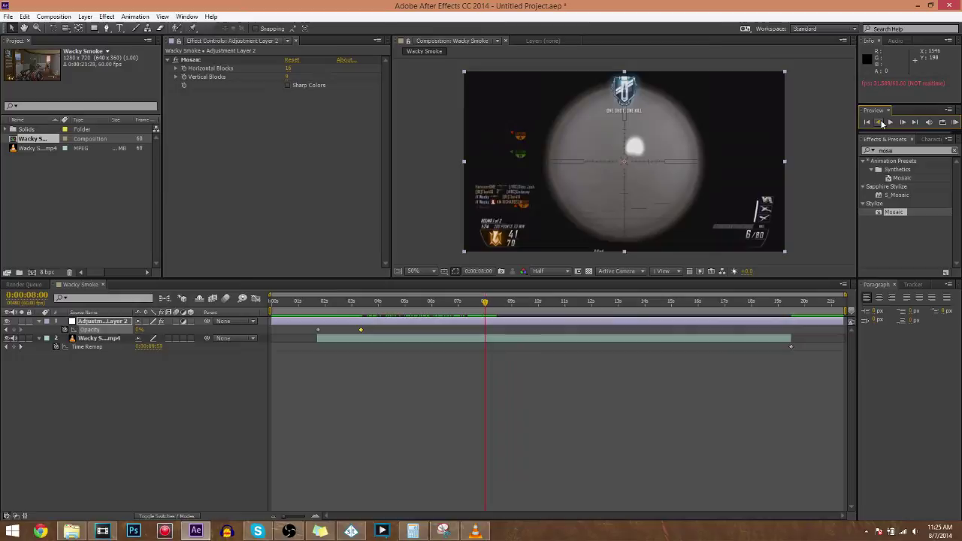
left_click(881, 122)
left_click(881, 122)
left_click(881, 122)
left_click(881, 122)
left_click(881, 122)
left_click(881, 122)
left_click(881, 121)
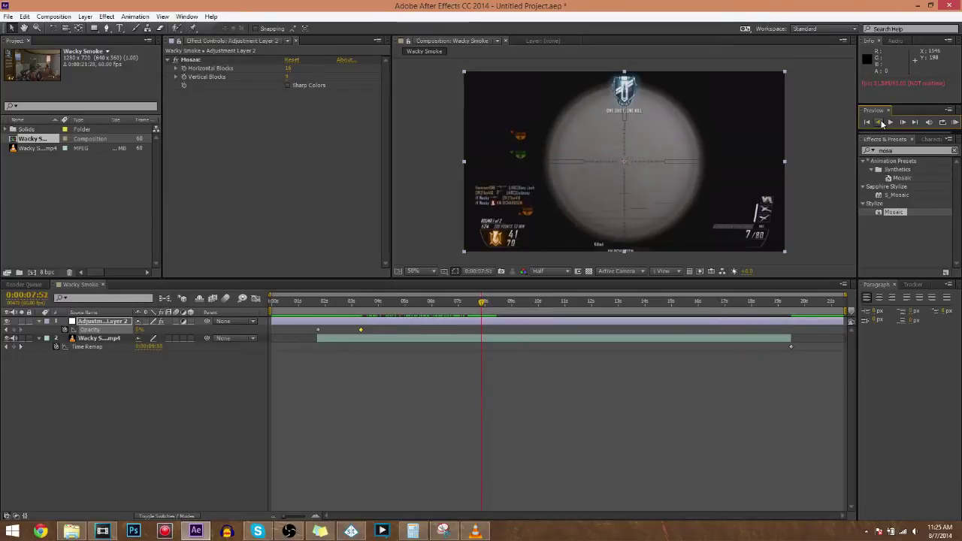
left_click(903, 123)
left_click(903, 123)
left_click(903, 122)
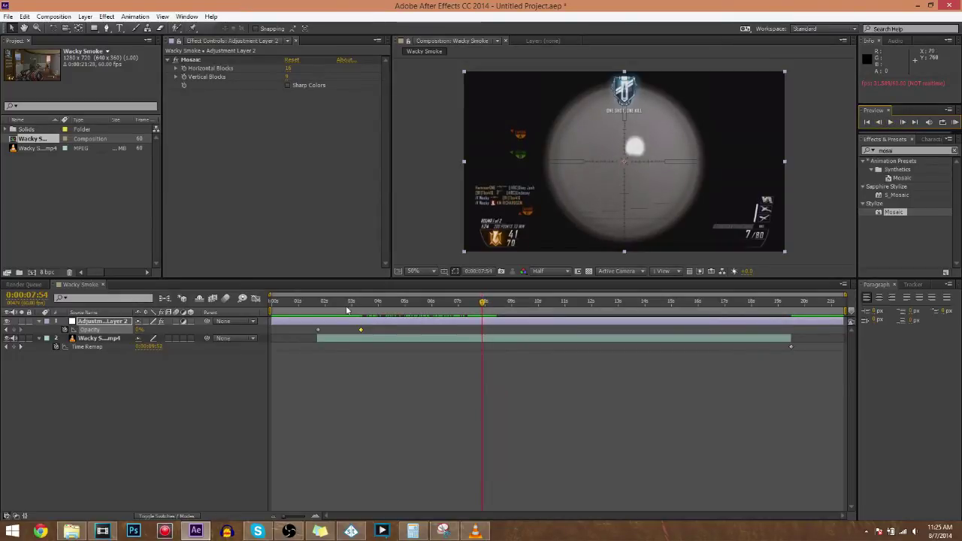
left_click(484, 339)
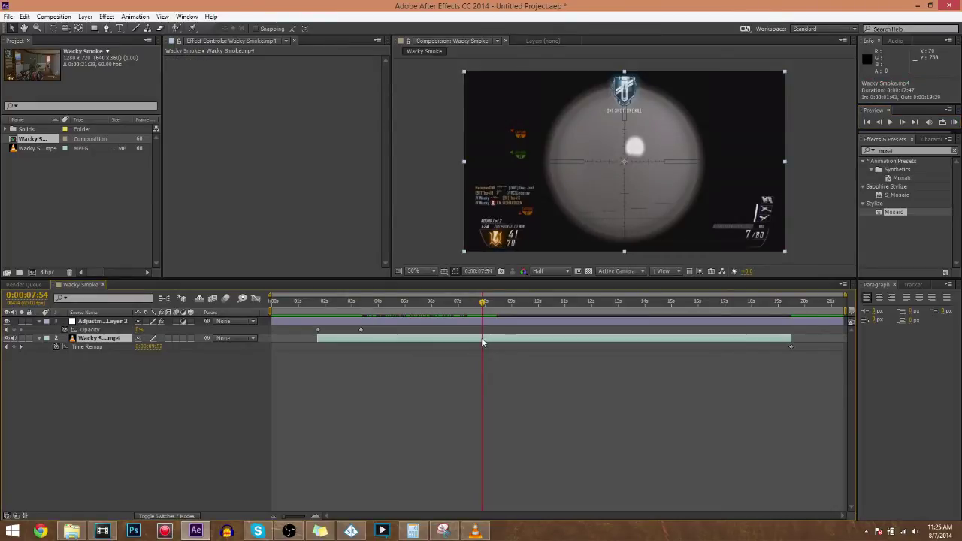
Step: Split Wacky Smoke.mp4 at 0:00:07:54 with Ctrl+Shift+D, then reselect the adjustment layer
key("ctrl+shift+d")
left_click(477, 305)
left_click_drag(477, 305, 483, 314)
left_click(482, 322)
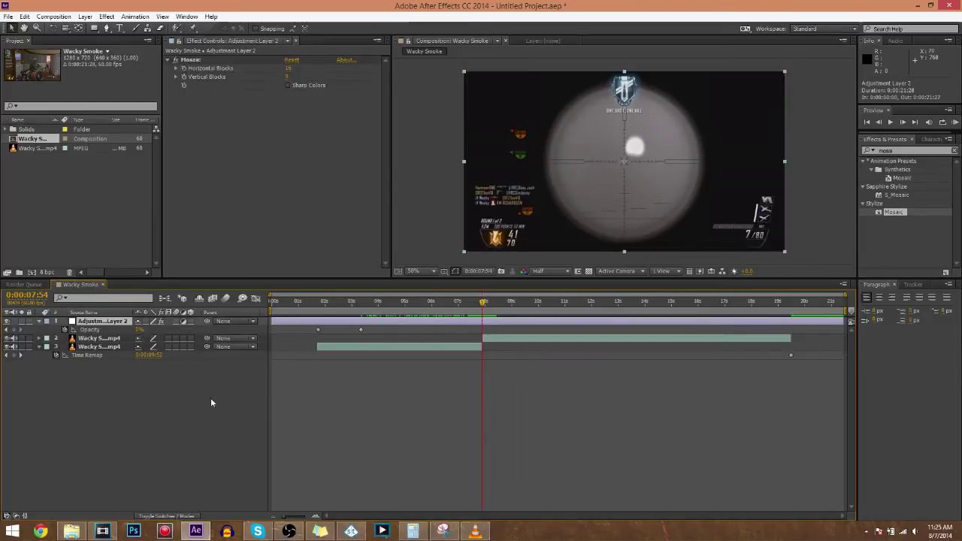
left_click(85, 16)
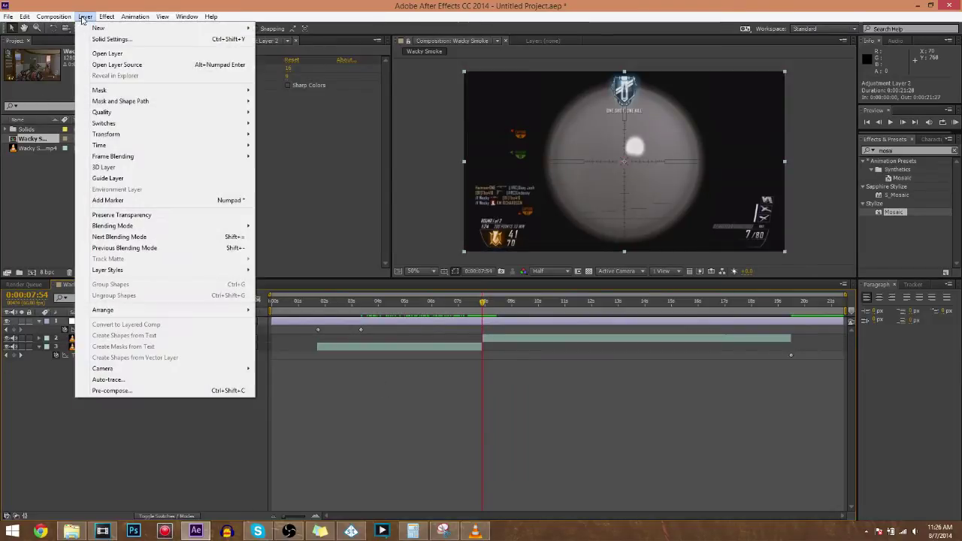
Step: Apply Trapcode Shine below Mosaic on the adjustment layer and commit its Opacity value
mouse_move(107, 16)
left_click(906, 151)
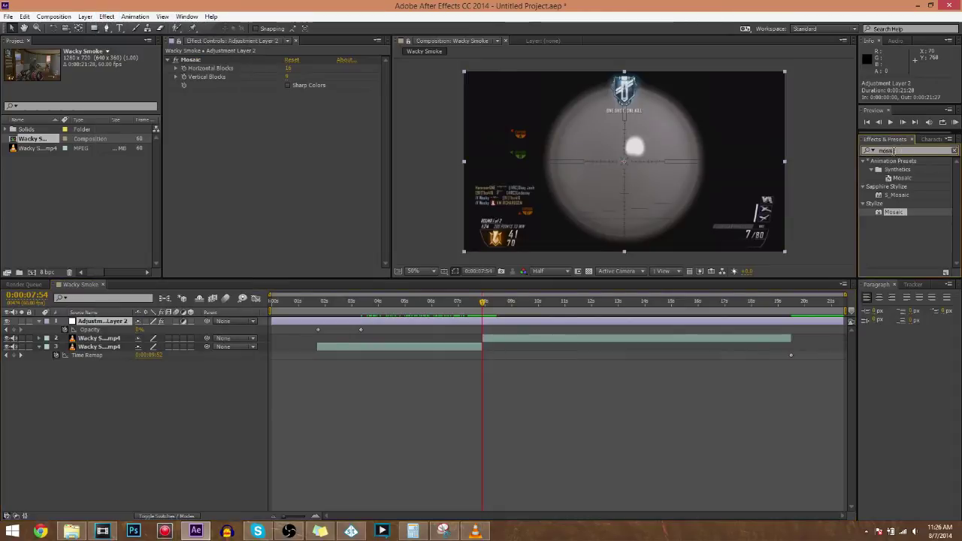
key("BackSpace")
type("shine")
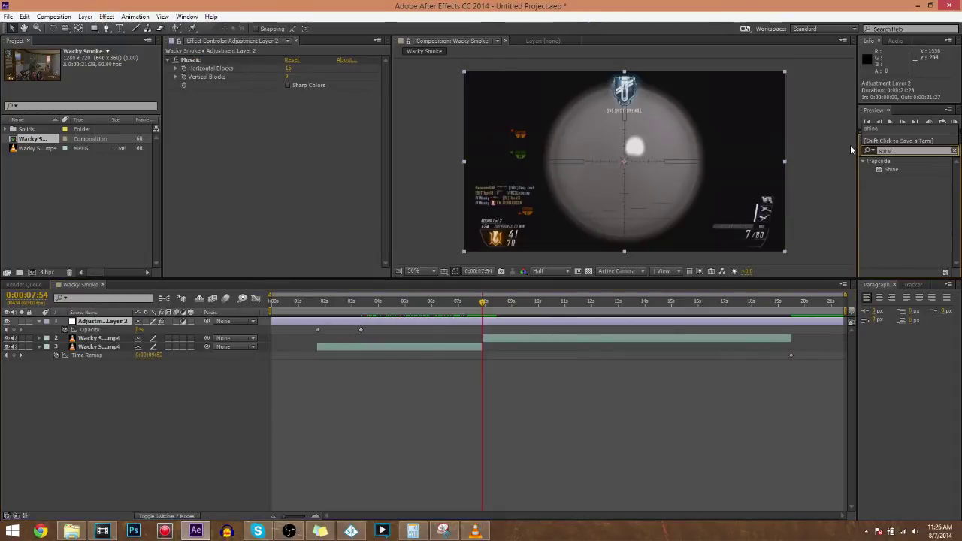
left_click(891, 170)
left_click_drag(900, 170, 197, 170)
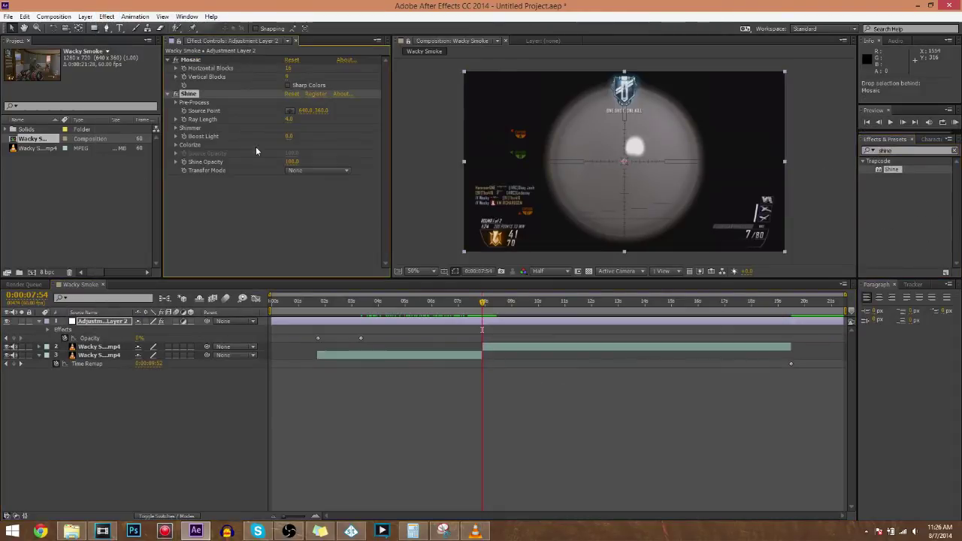
left_click(257, 202)
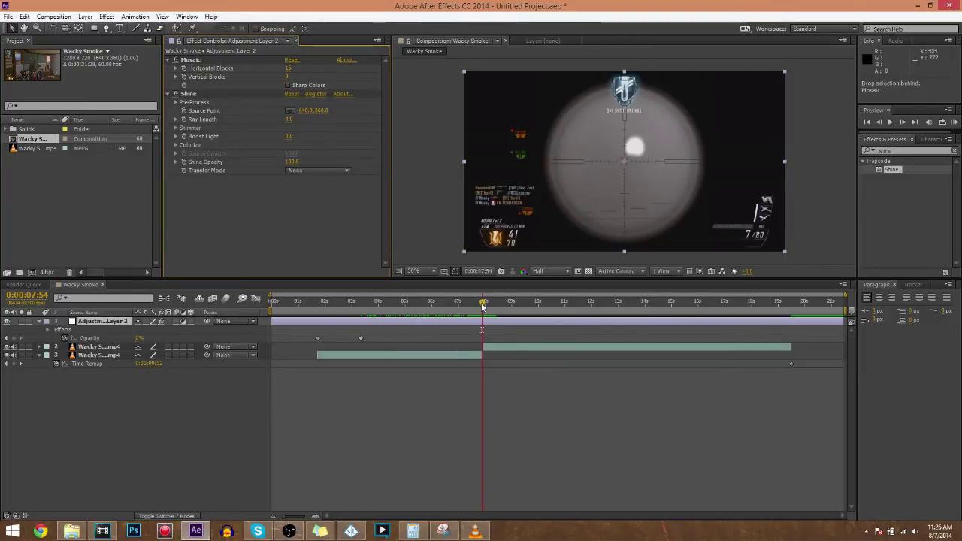
left_click(140, 339)
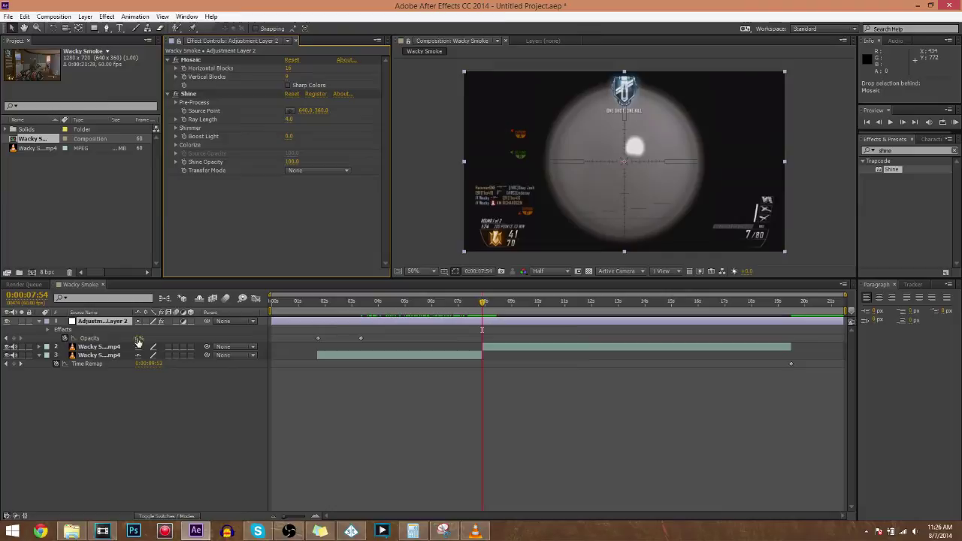
key("Return")
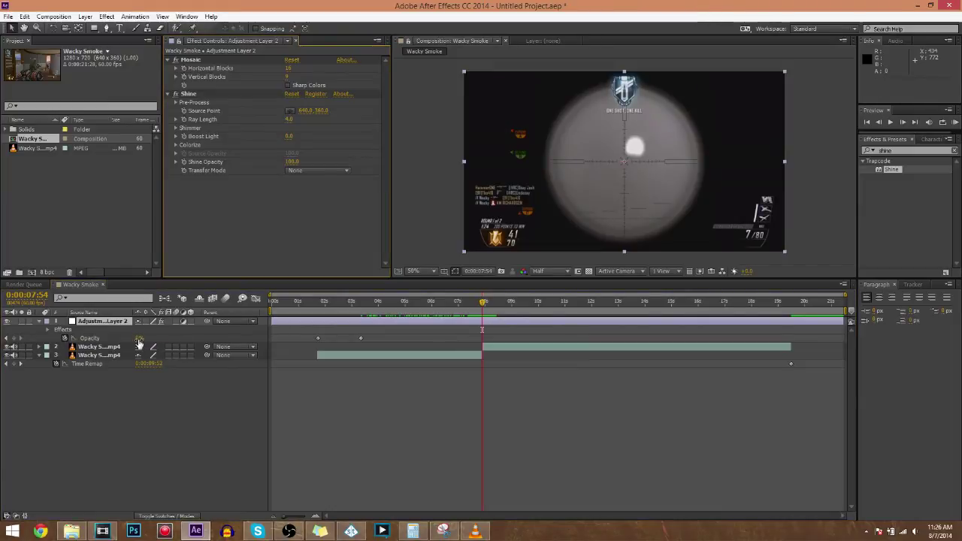
Step: Key the adjustment layer's Opacity at 100% on 0:00:07:54 and 0% at 0:00:07:53
left_click(143, 338)
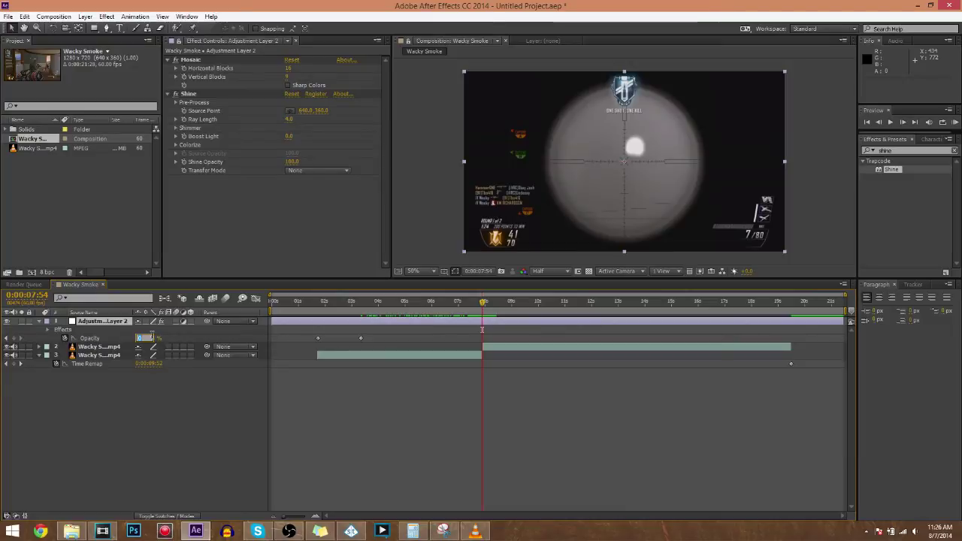
type("100")
key("Return")
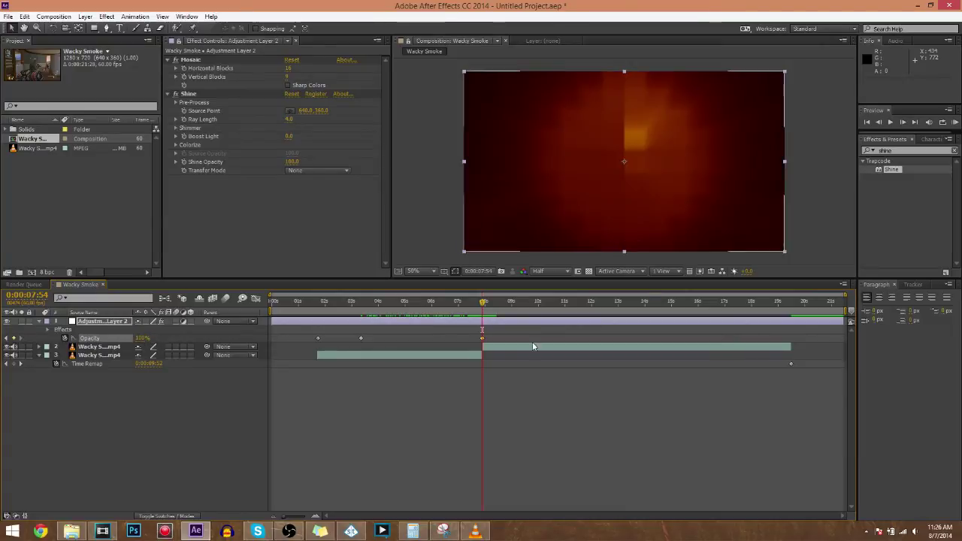
left_click(879, 122)
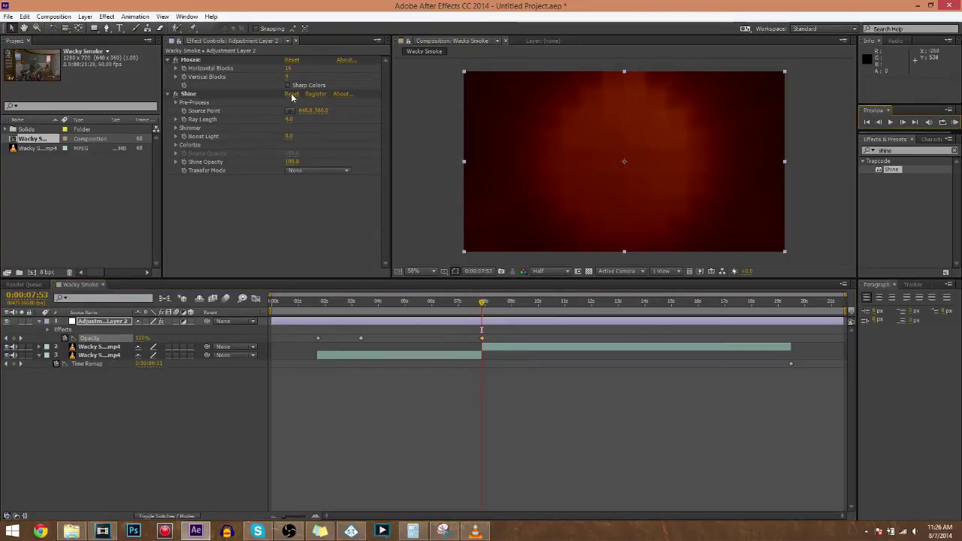
left_click(141, 338)
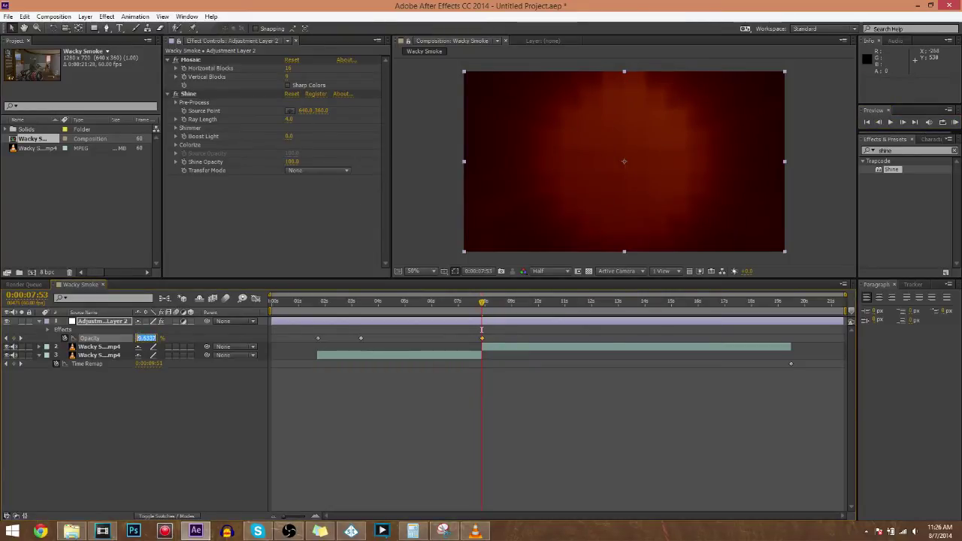
type("0")
key("Return")
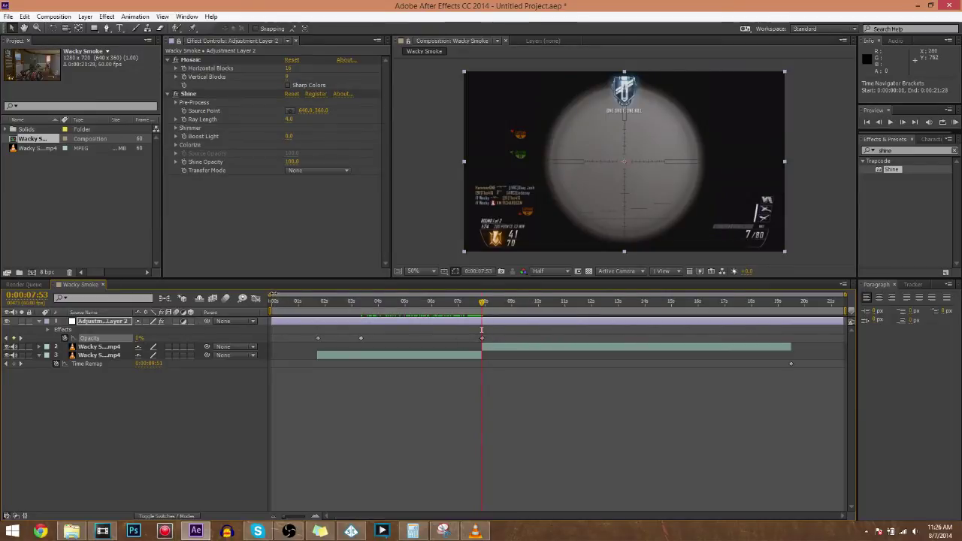
Step: Switch Shine's Colorize mode to One Color
left_click_drag(273, 295, 309, 295)
left_click(201, 91)
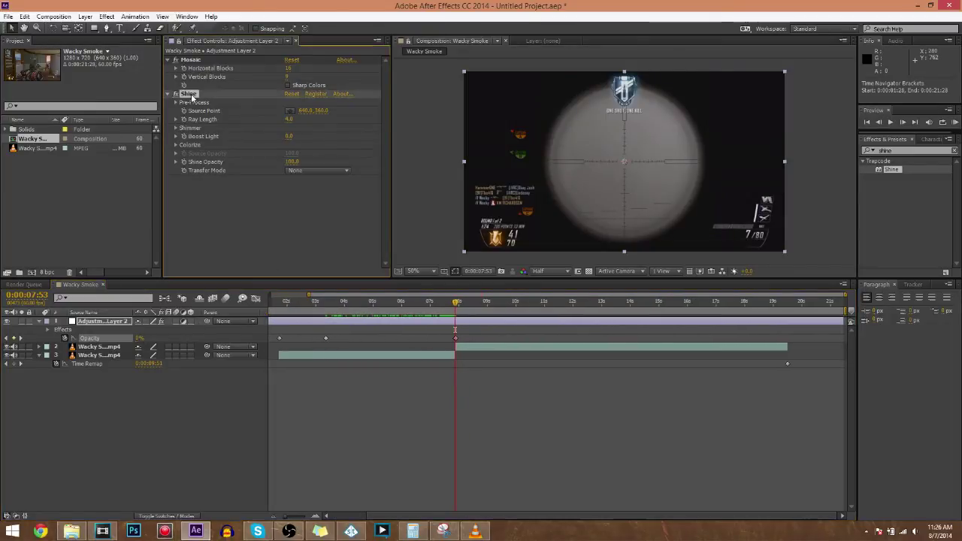
left_click(176, 145)
left_click(339, 153)
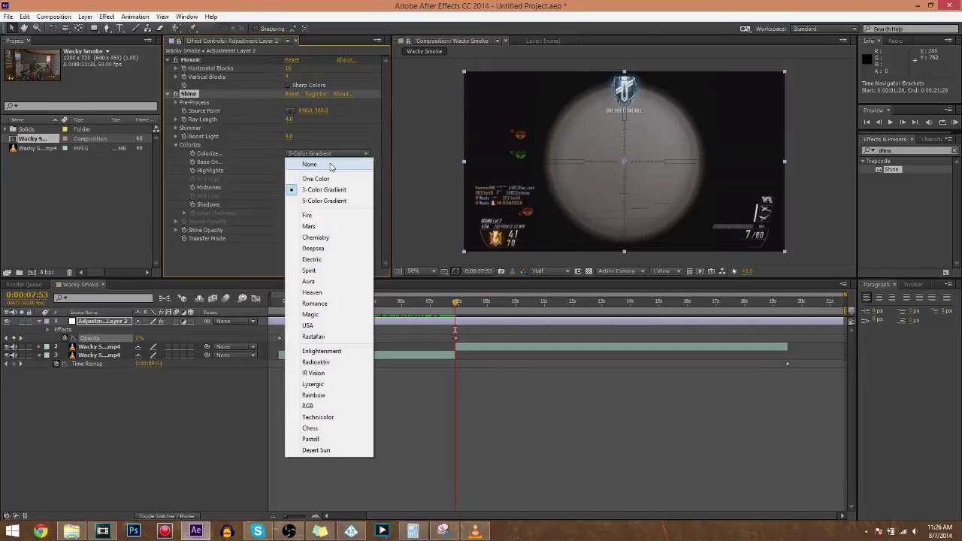
left_click(333, 163)
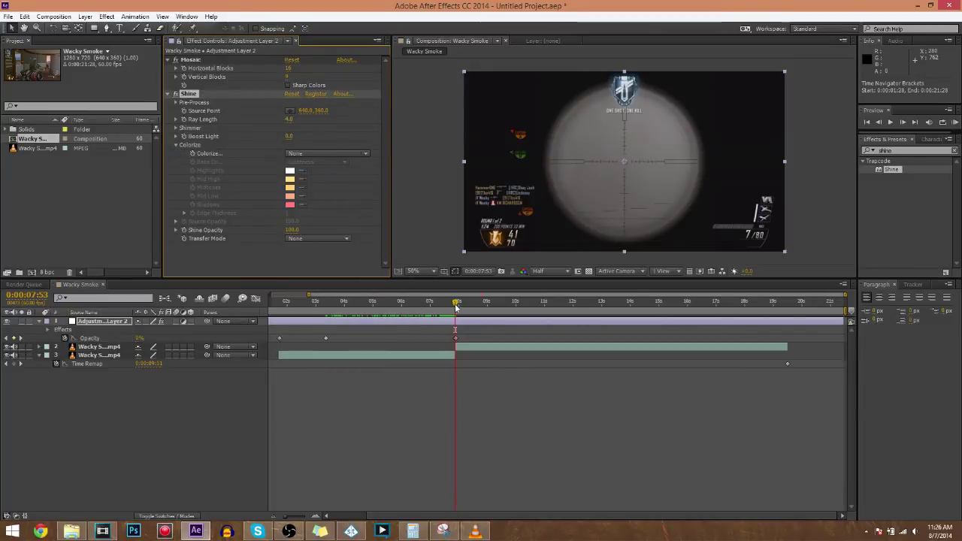
mouse_move(455, 302)
left_mouse_down()
mouse_move(482, 303)
mouse_move(457, 303)
left_mouse_up()
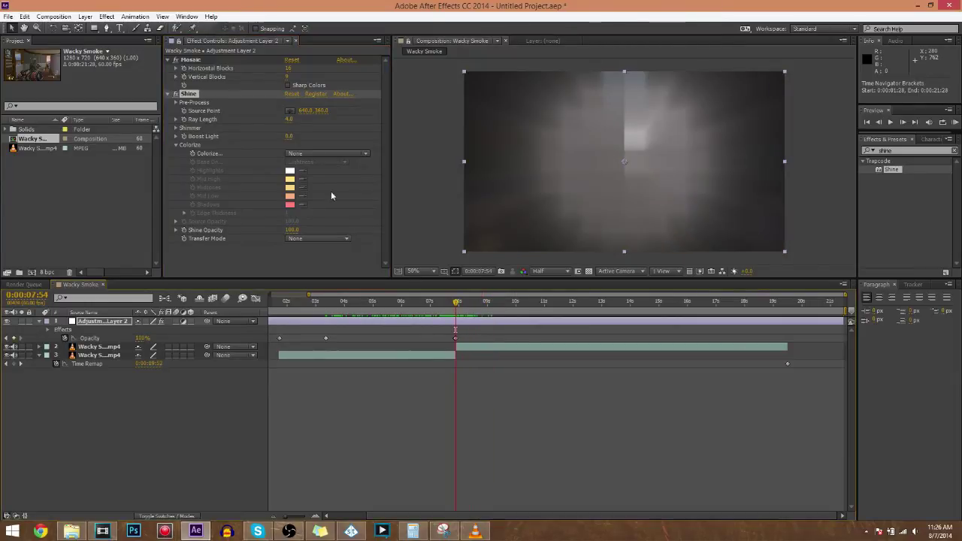
left_click(315, 152)
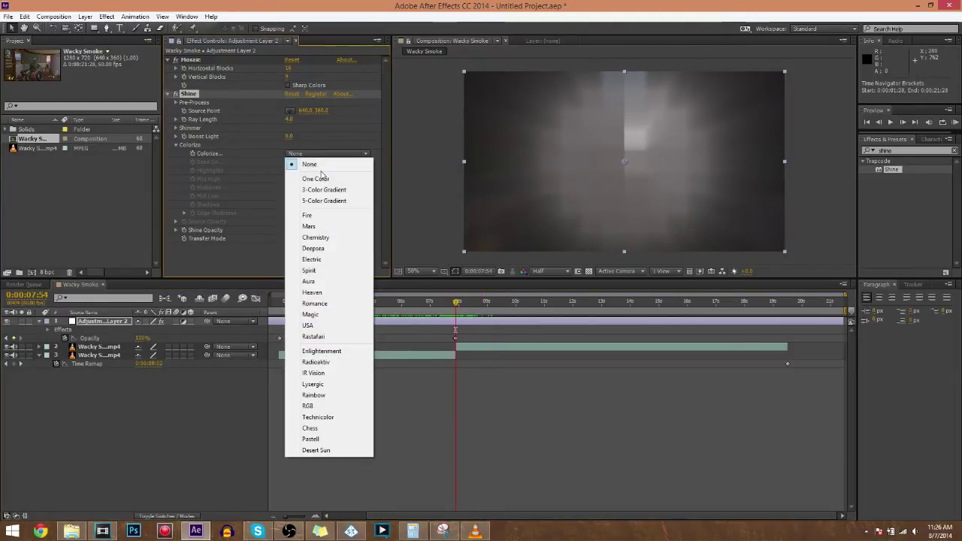
left_click(325, 179)
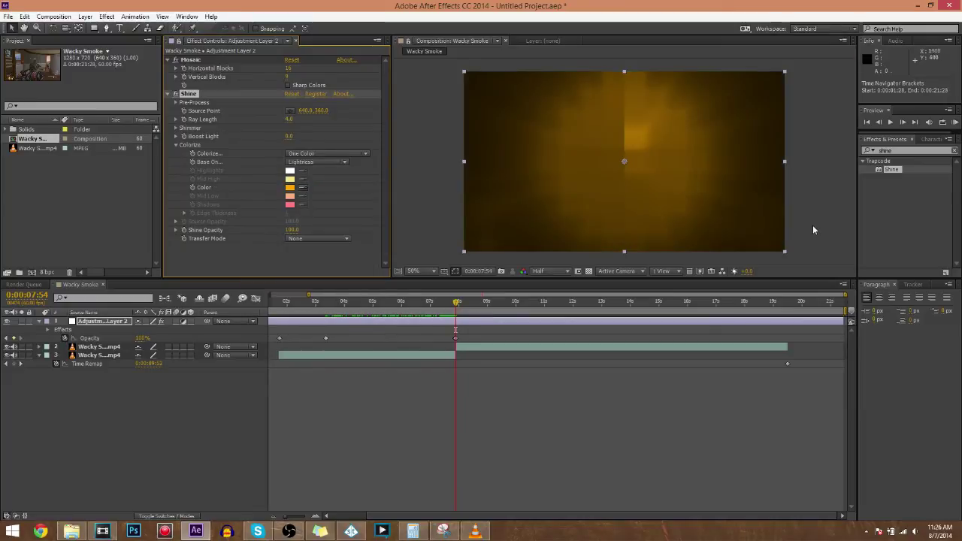
Step: Set Shine's Colorize colour to a bright cyan
left_click(292, 188)
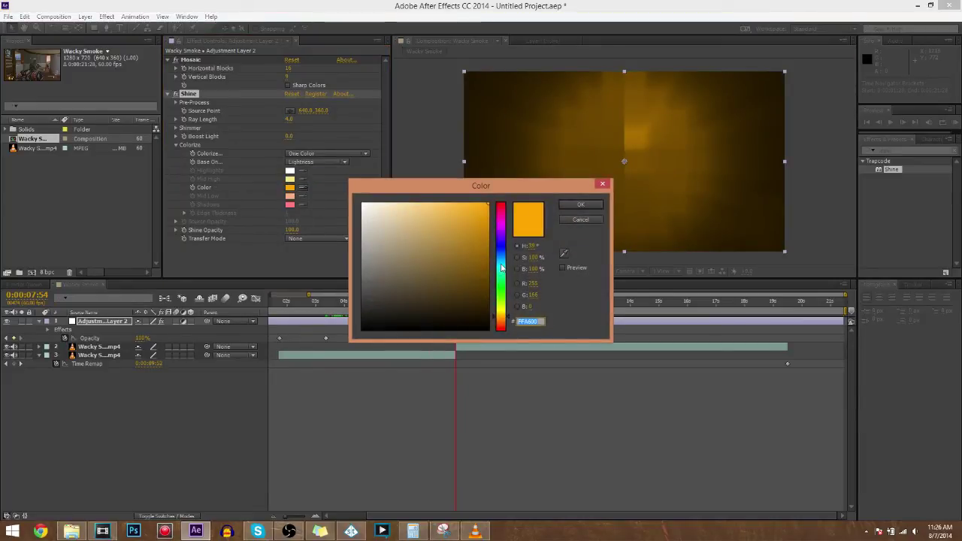
left_click(500, 268)
left_click(482, 278)
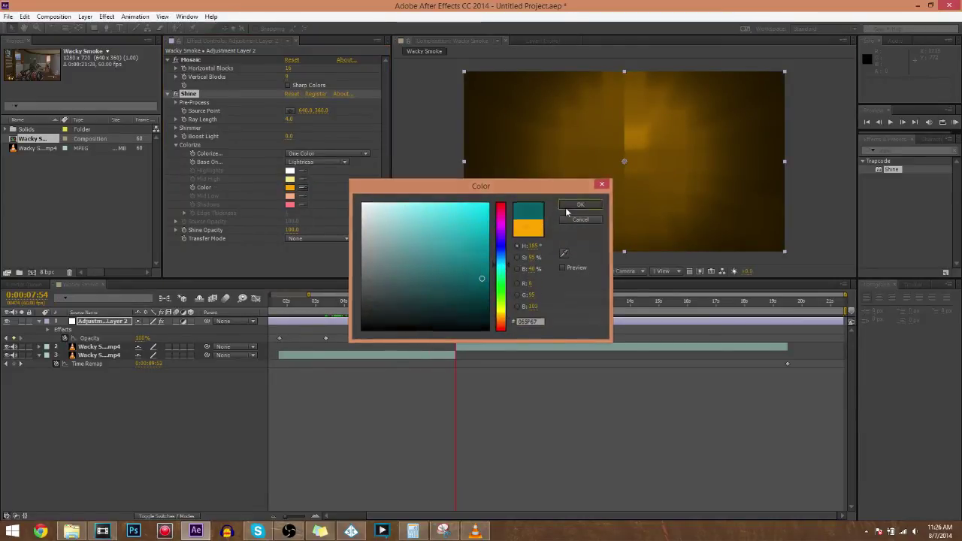
left_click(567, 206)
left_click(292, 187)
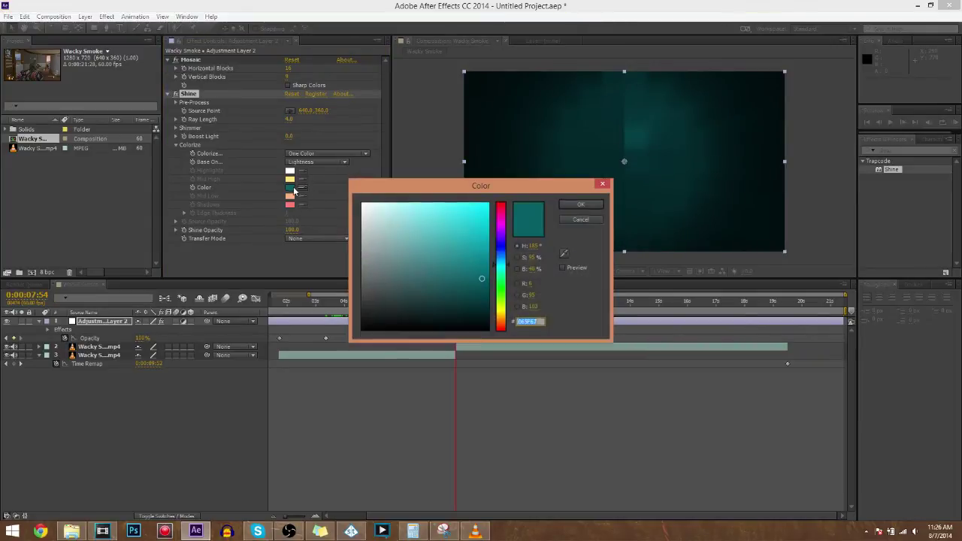
left_click(488, 205)
left_click(578, 206)
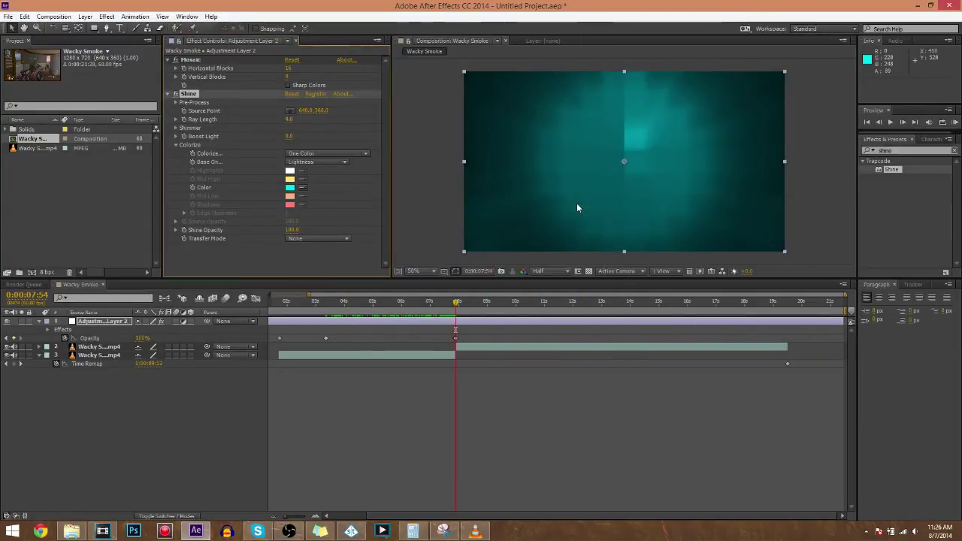
Step: Move the current time to 0:00:08:54 and edit the adjustment layer's Opacity
left_click(474, 302)
left_click(484, 302)
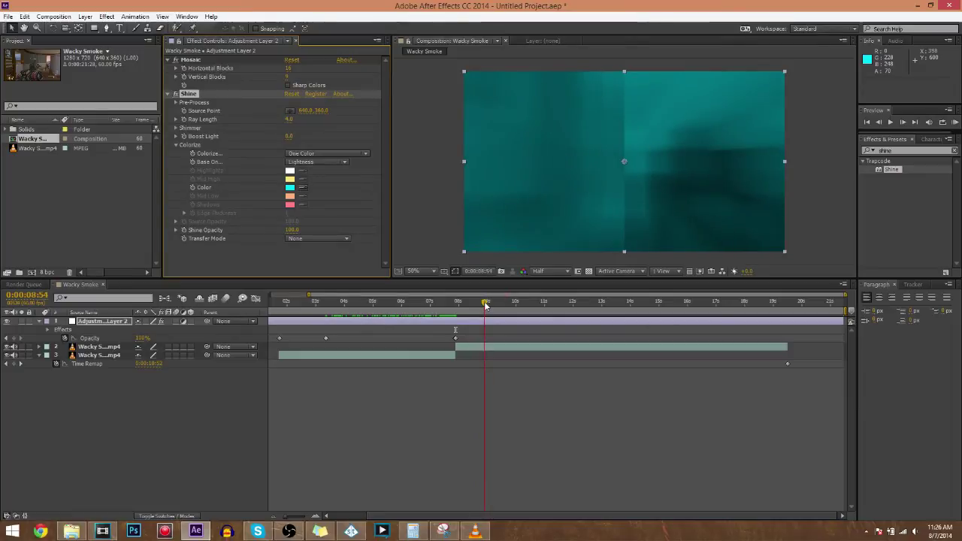
left_click(356, 385)
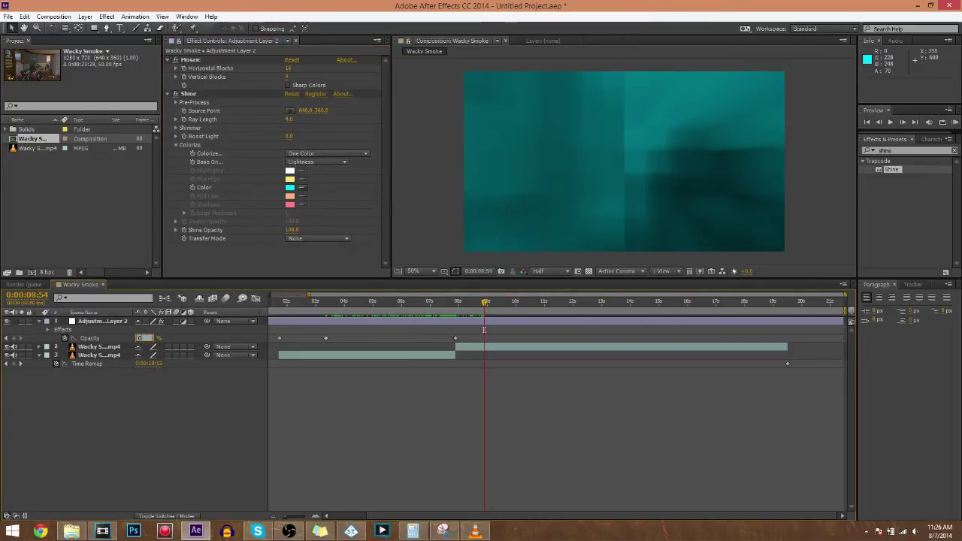
Step: Key Opacity 0% at 0:00:08:54 and set Shine's Ray Length to 0 at 0:00:07:53
key("Return")
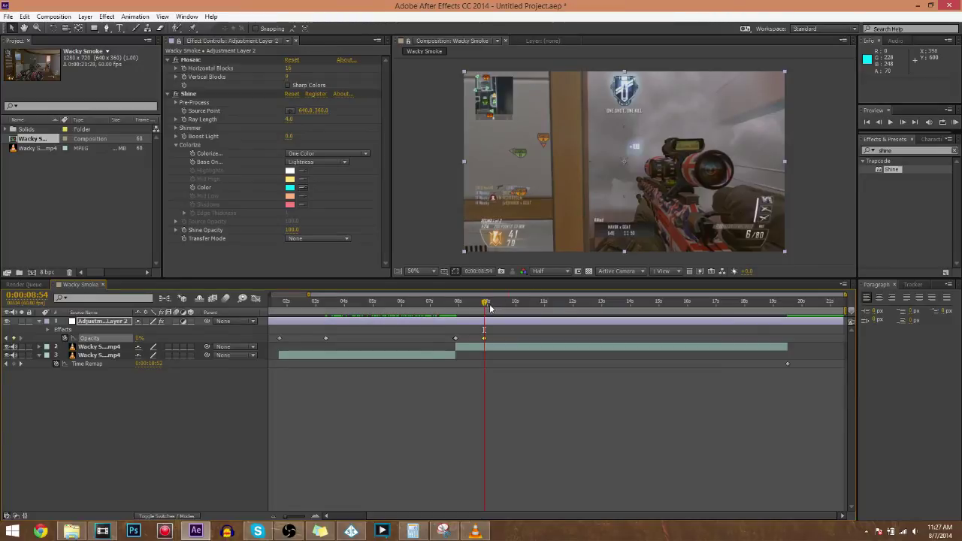
left_click_drag(484, 304, 460, 308)
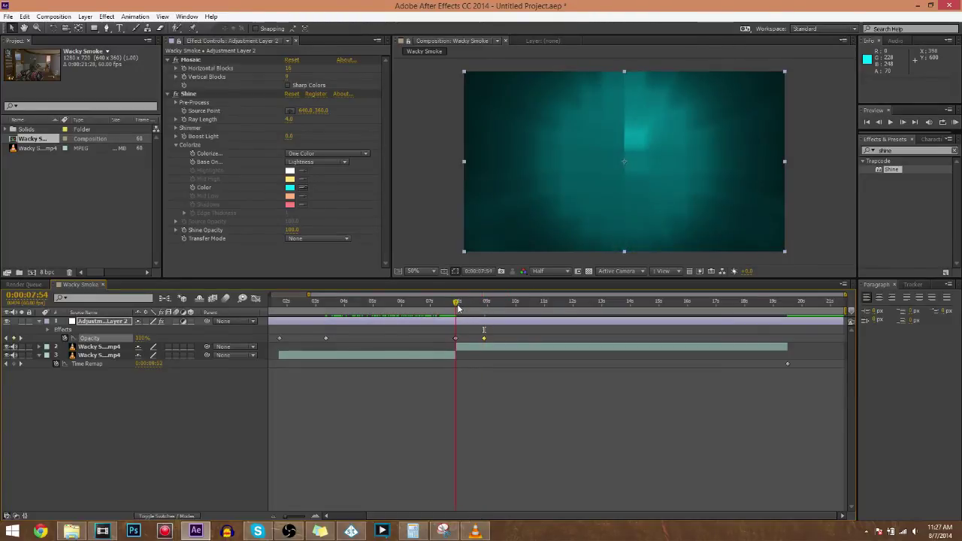
left_click(187, 122)
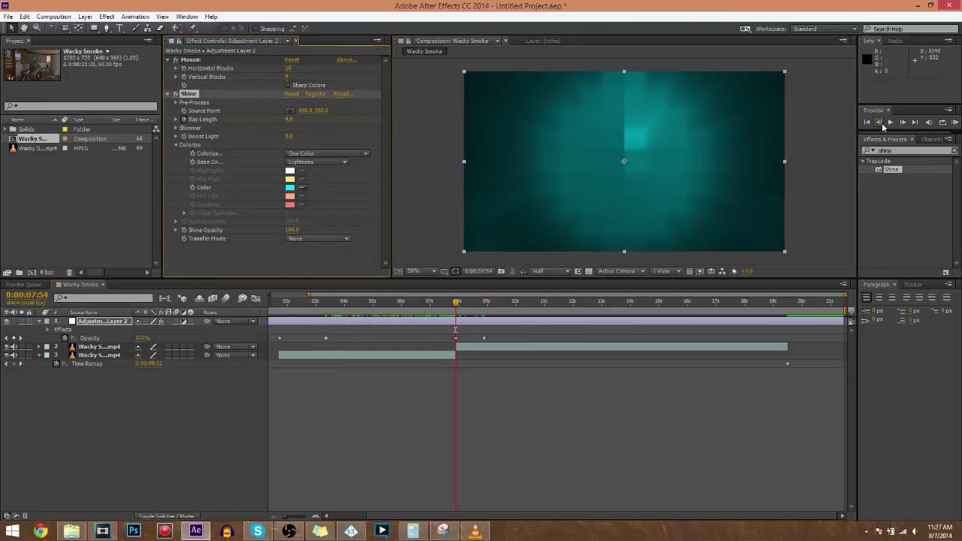
key("Page_Up")
left_click(290, 119)
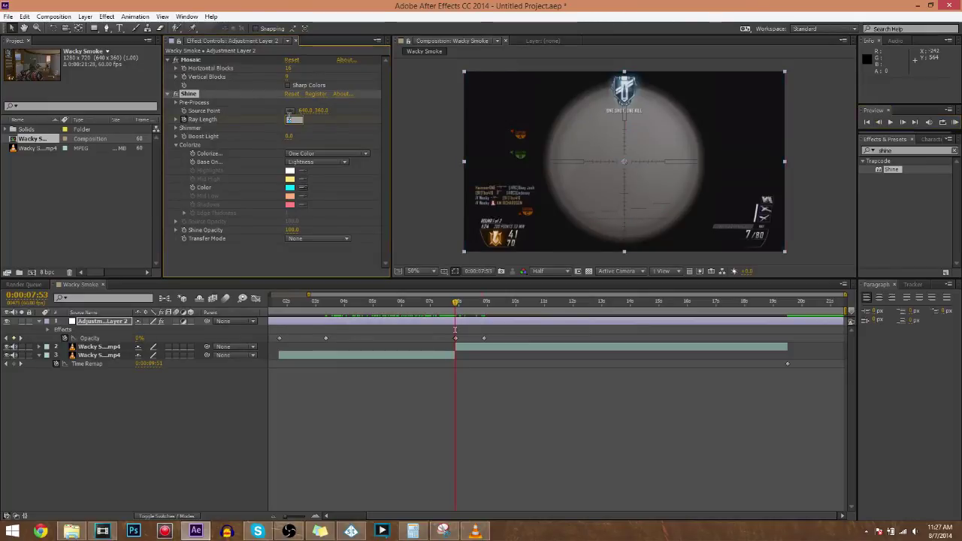
type("0")
key("Return")
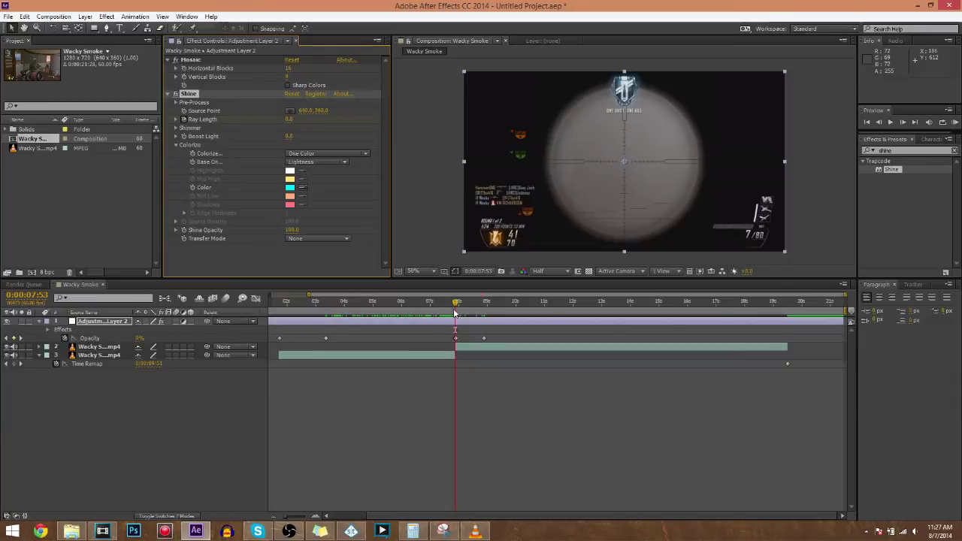
Step: Set Ray Length to 0 at 0:00:08:54 as well, then return to 0:00:07:32
left_click_drag(455, 312, 484, 305)
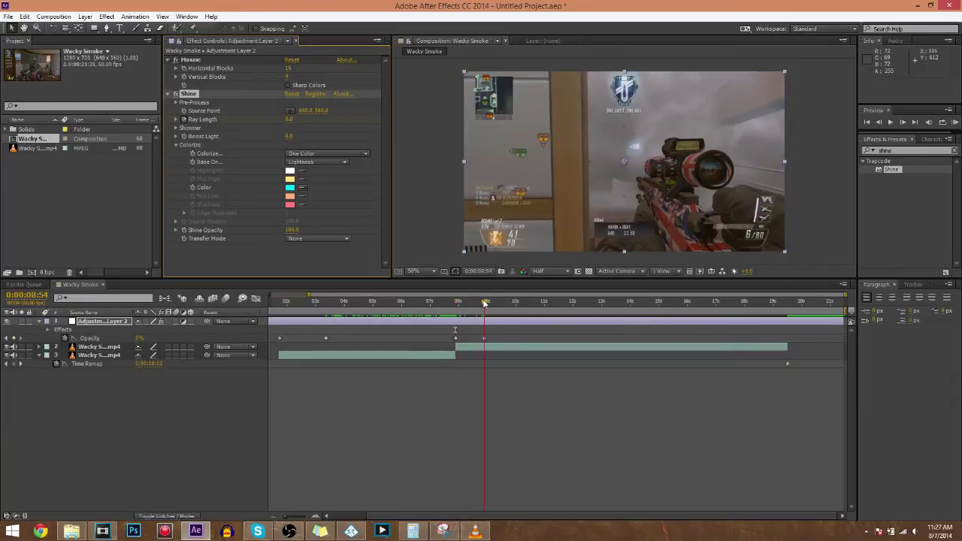
left_click(290, 119)
type("0")
key("Return")
left_click_drag(484, 329, 445, 330)
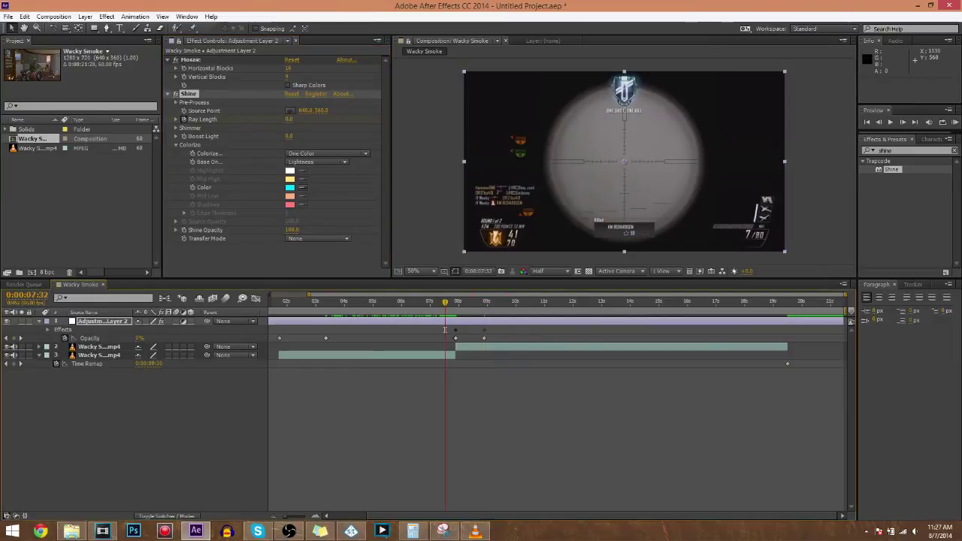
left_click(892, 123)
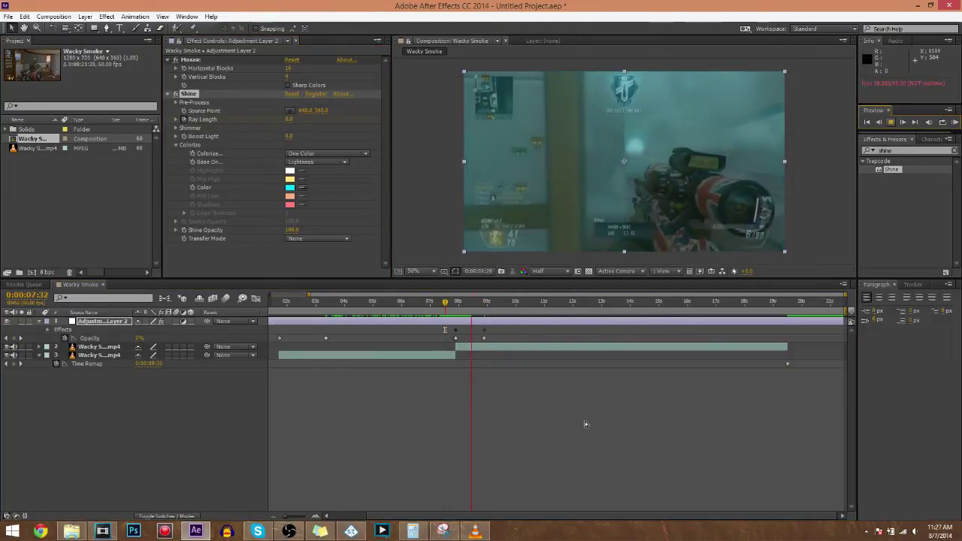
key("space")
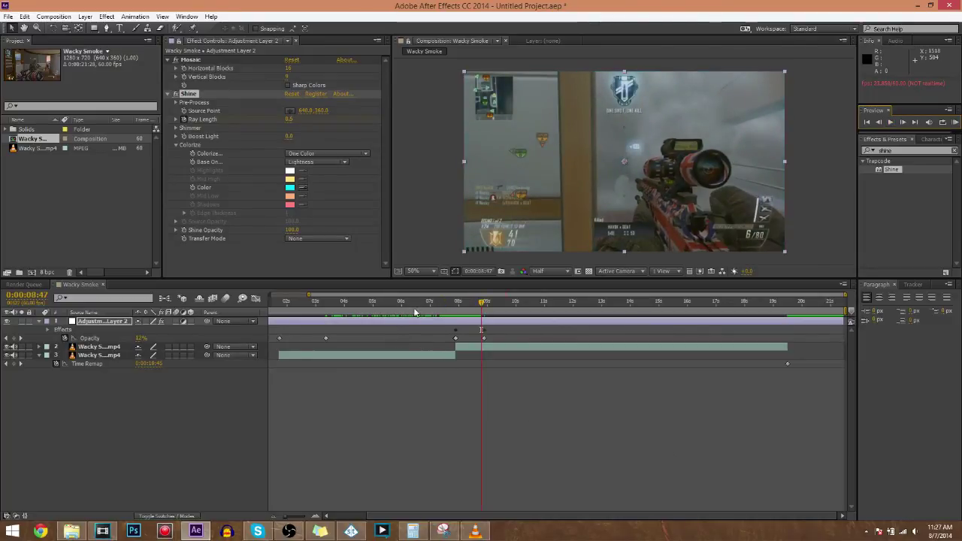
left_click(400, 302)
left_click(892, 123)
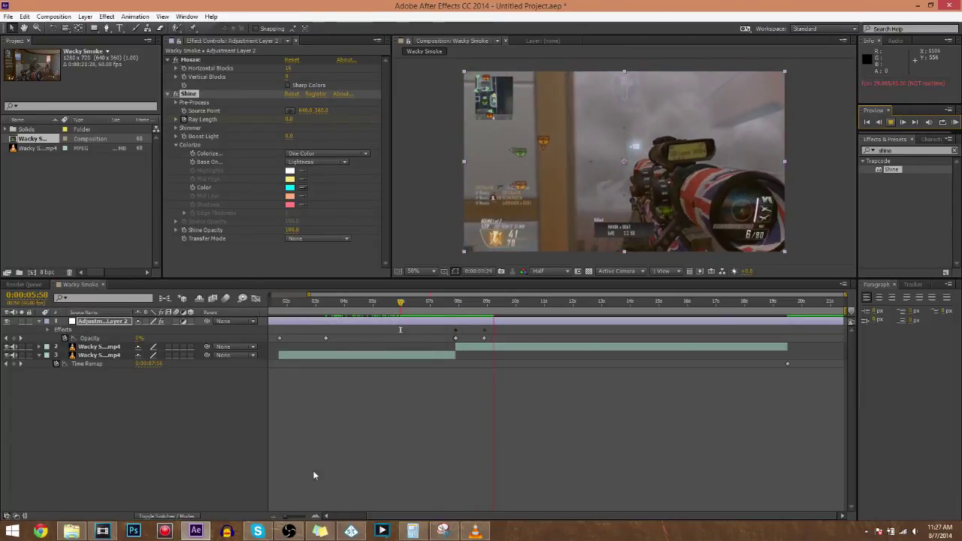
key("space")
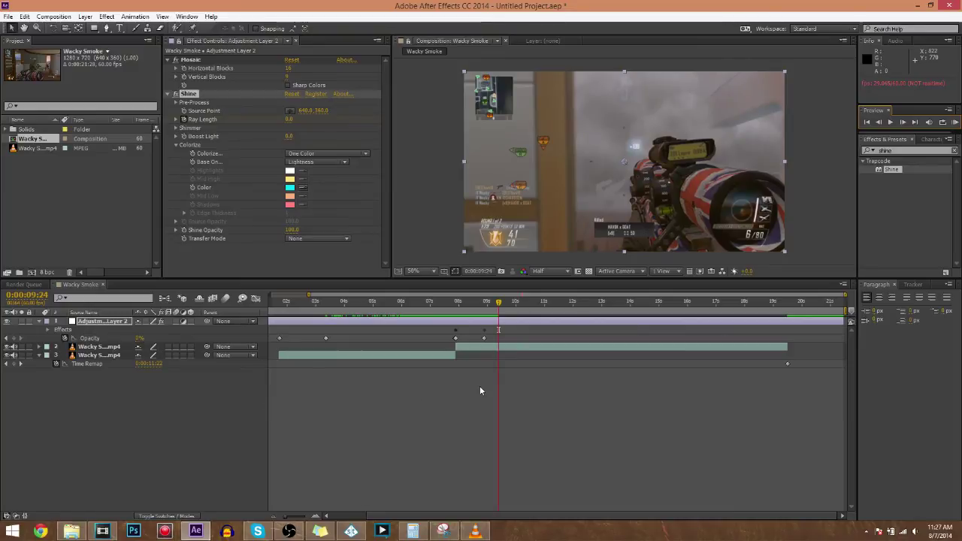